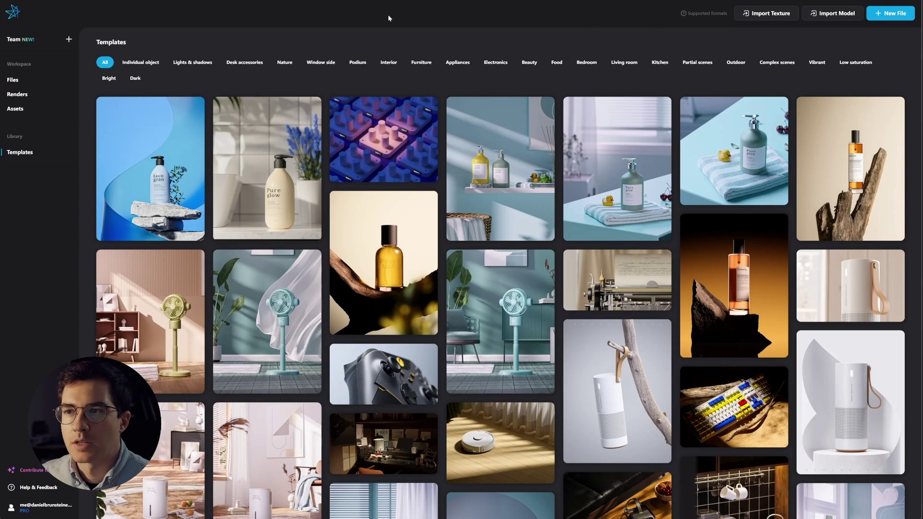
# Filter templates to Individual object and open DJI Pocket 2 Details as a new file
pyautogui.moveTo(382, 143)
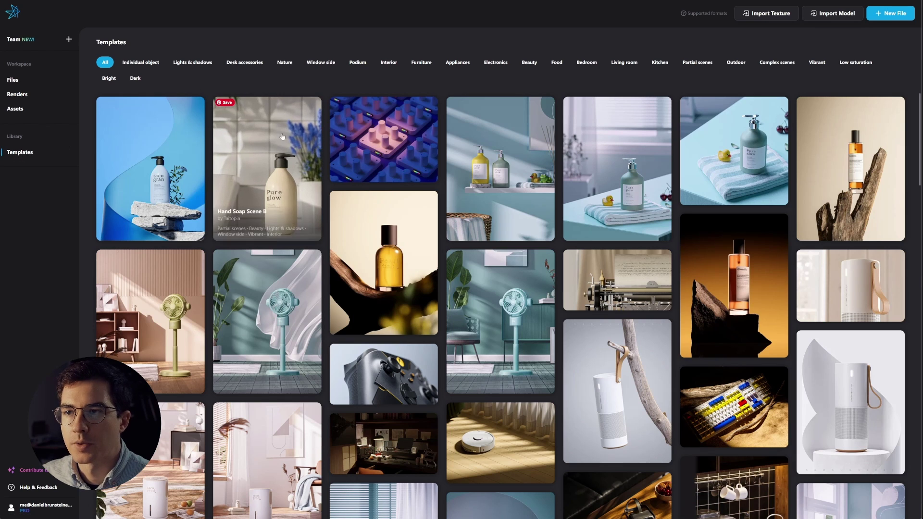
pyautogui.moveTo(516, 203)
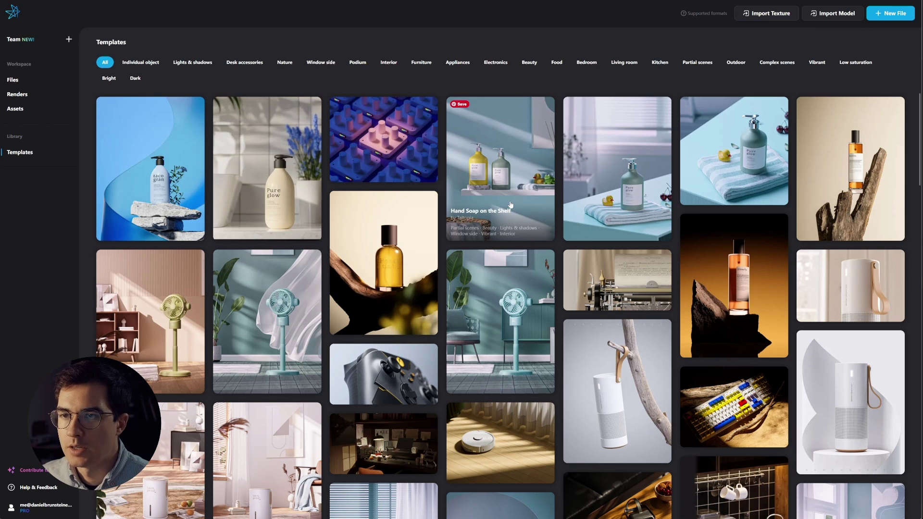
pyautogui.scroll(-1, 511, 205)
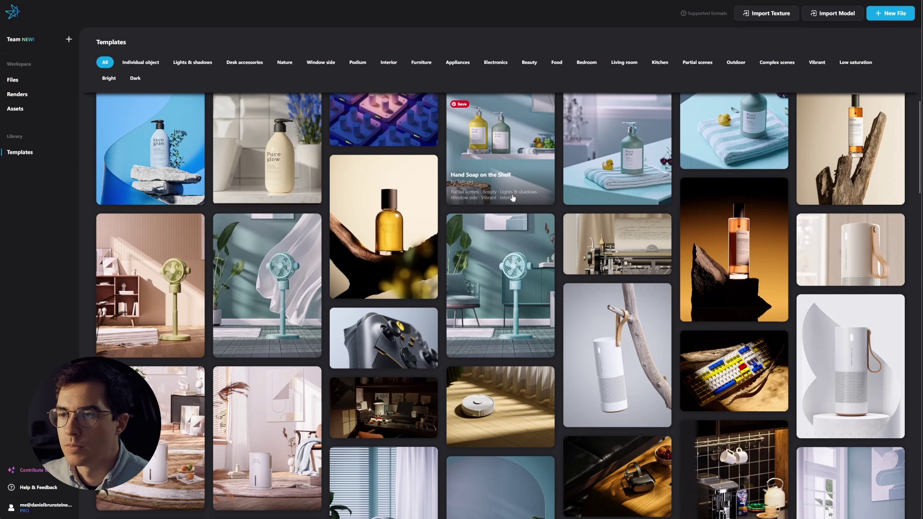
pyautogui.scroll(-1, 511, 198)
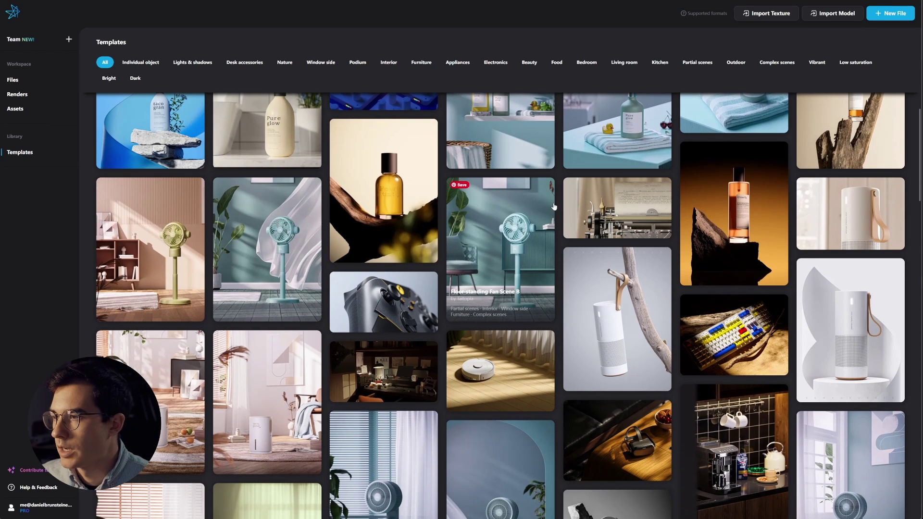
pyautogui.scroll(-1, 555, 197)
pyautogui.scroll(-1, 558, 187)
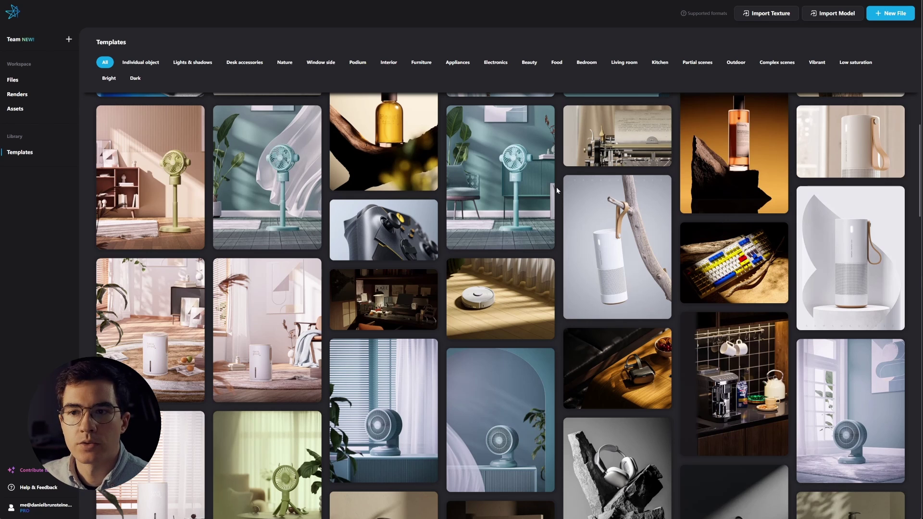
pyautogui.scroll(-1, 557, 190)
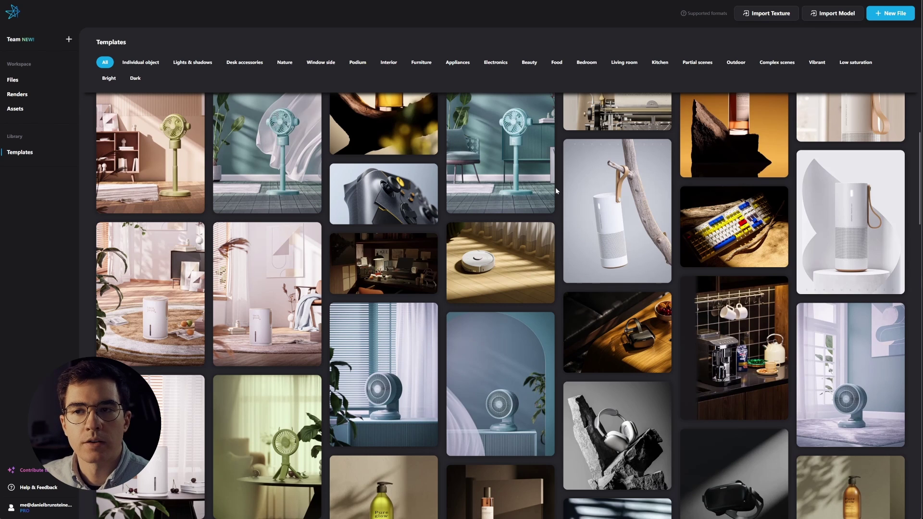
pyautogui.scroll(-5, 557, 191)
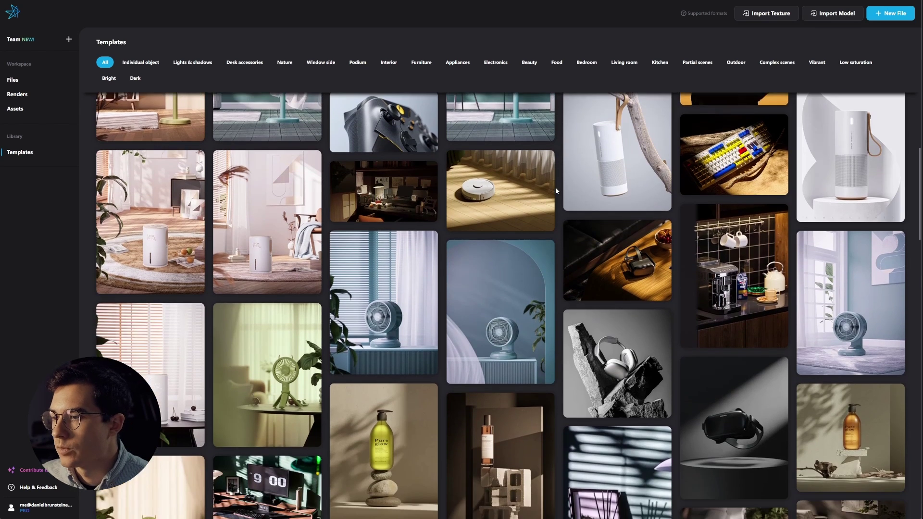
pyautogui.scroll(-9, 556, 189)
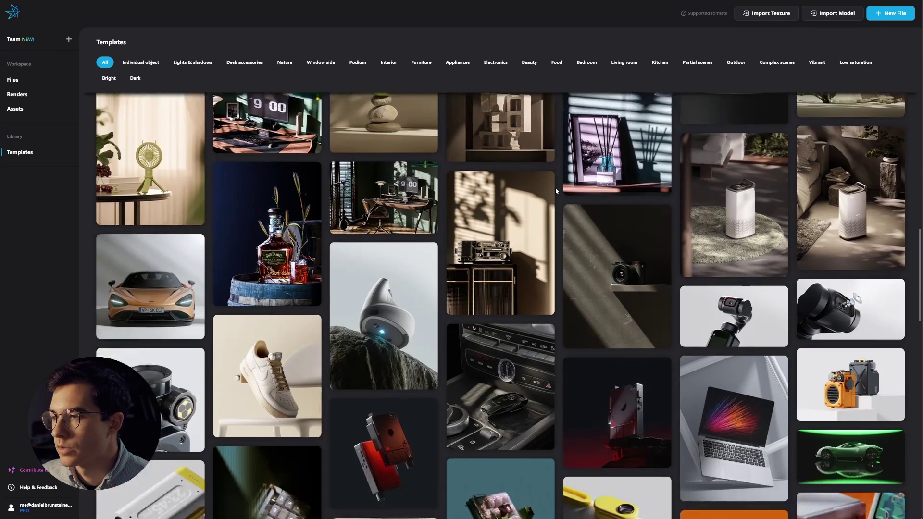
pyautogui.scroll(-2, 556, 187)
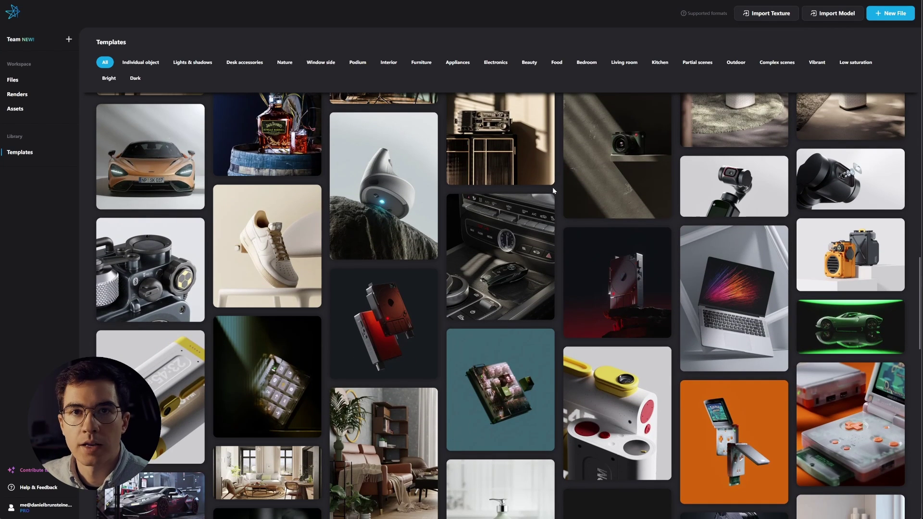
pyautogui.scroll(1, 105, 68)
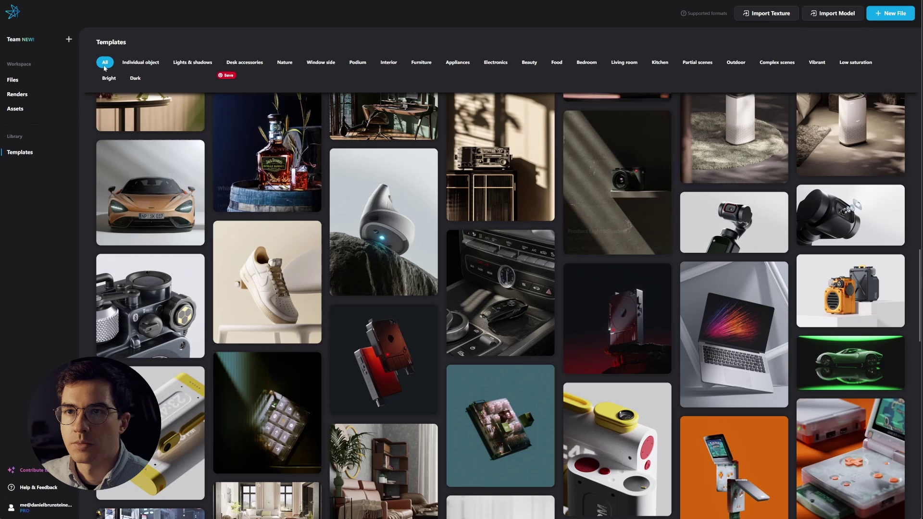
pyautogui.click(133, 64)
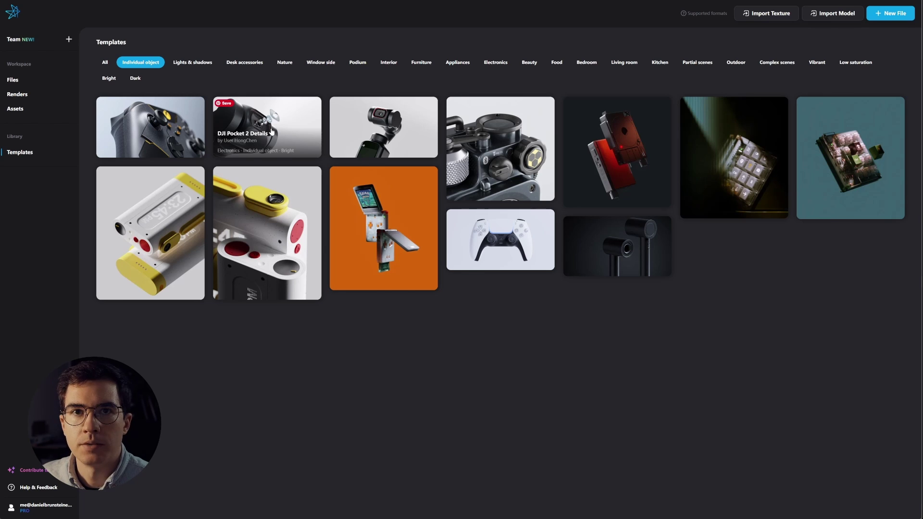
pyautogui.click(271, 131)
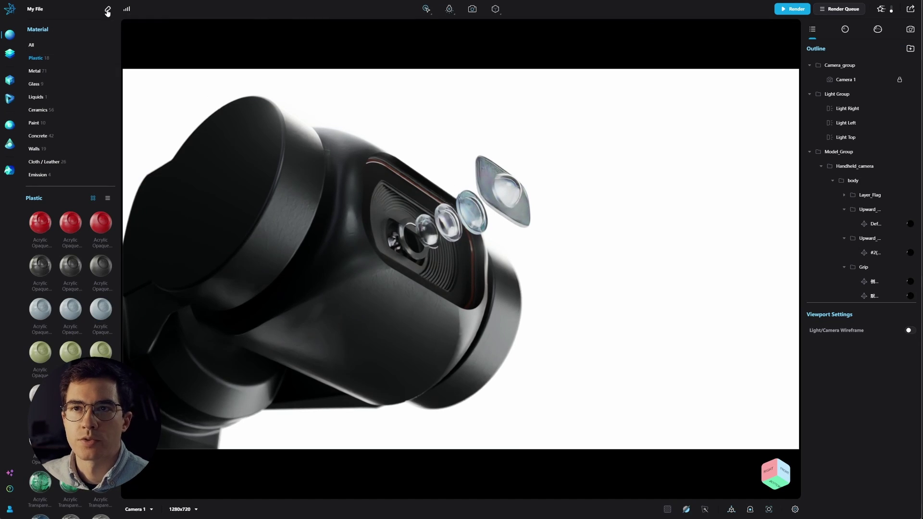
# Rename the file to 'Camera Animation' in the Rename File dialog
pyautogui.click(35, 9)
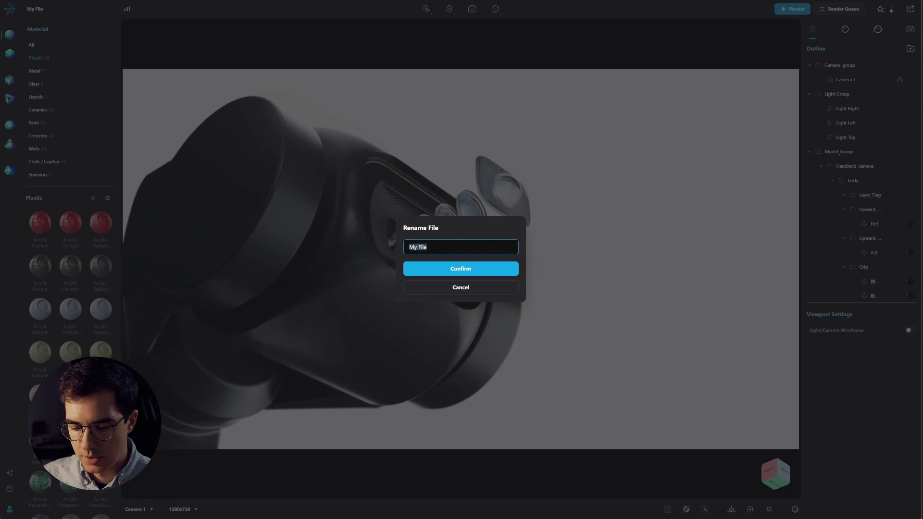
pyautogui.write('Camera Animation')
pyautogui.click(464, 270)
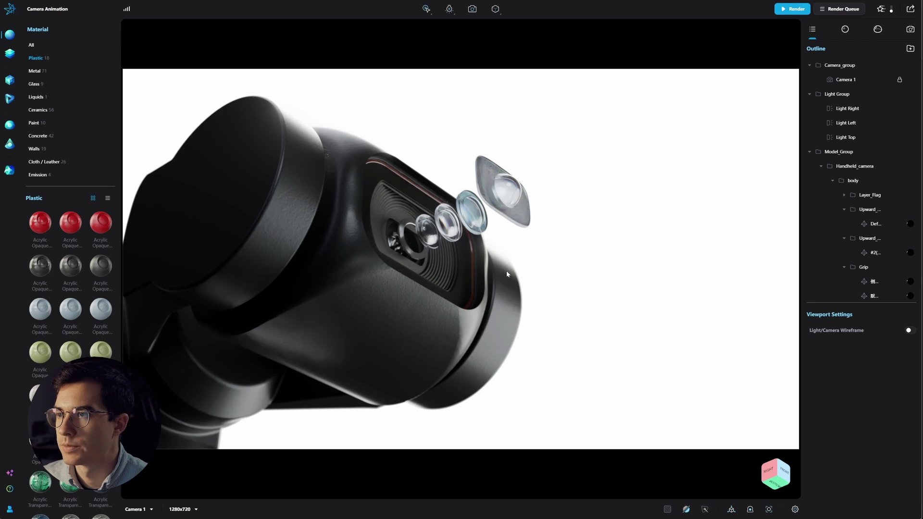
# Switch the viewport to Free Roam and show the Small_Studio 05 environment settings
pyautogui.click(911, 30)
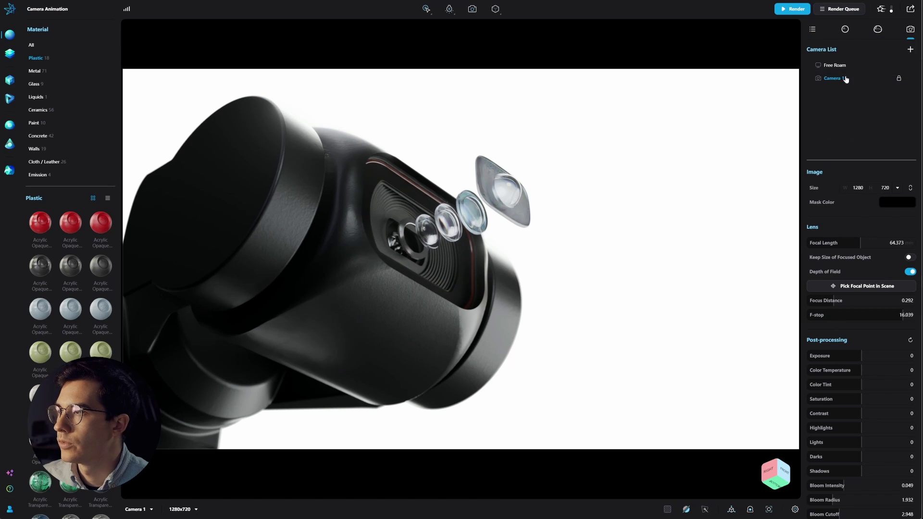
pyautogui.click(835, 65)
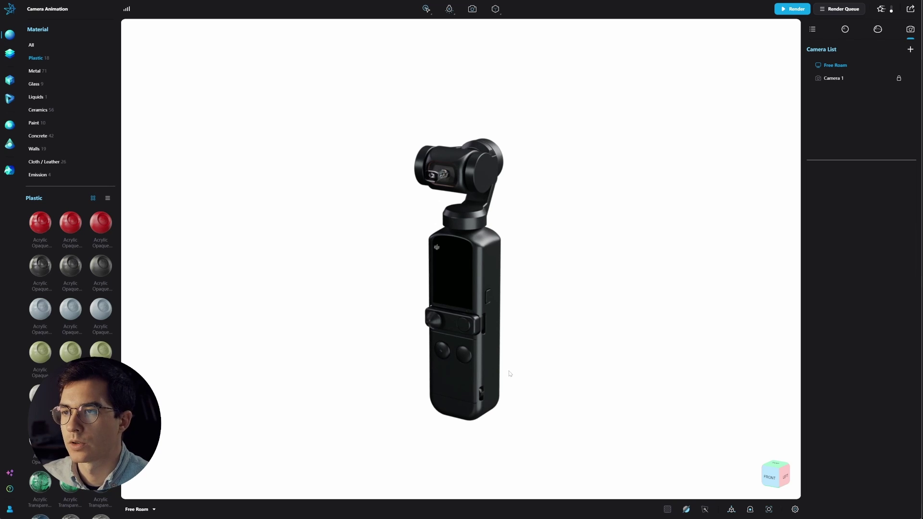
pyautogui.click(878, 29)
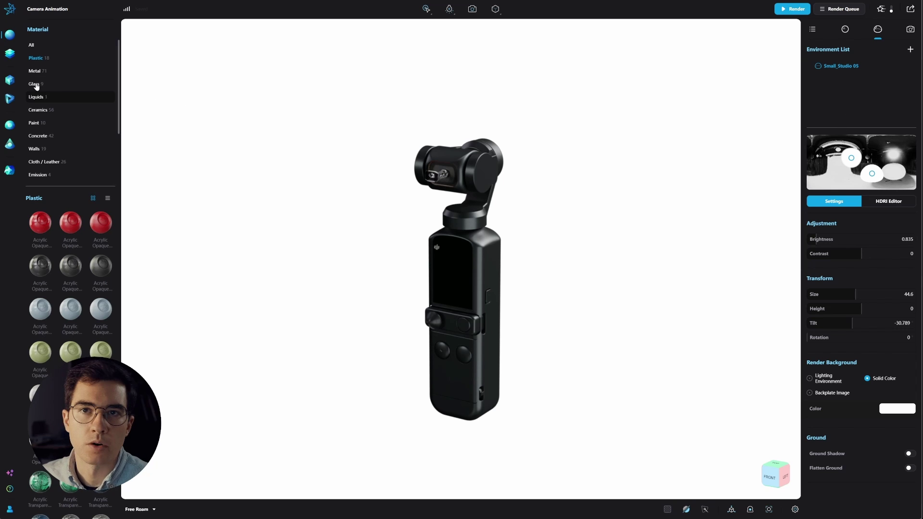
# Add Environment 1 lit by the Studio Small 09 HDRI from the Studio maps
pyautogui.click(9, 125)
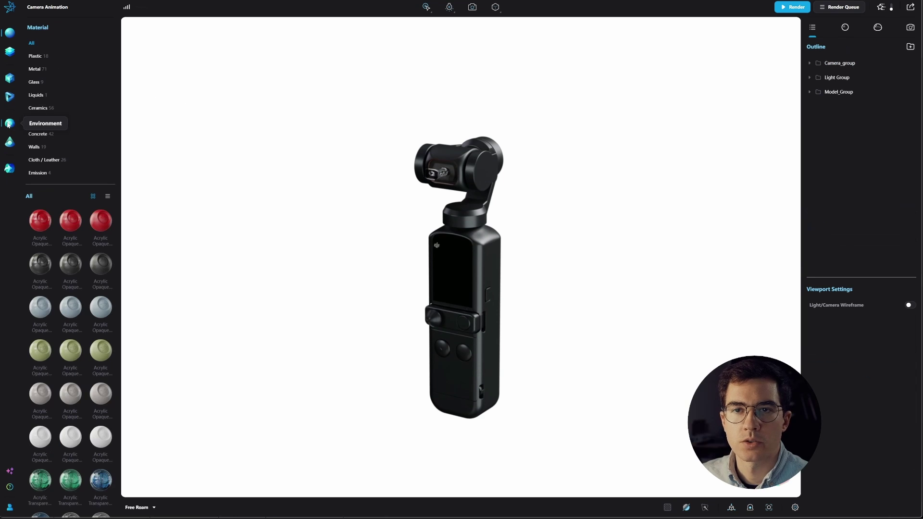
pyautogui.click(9, 125)
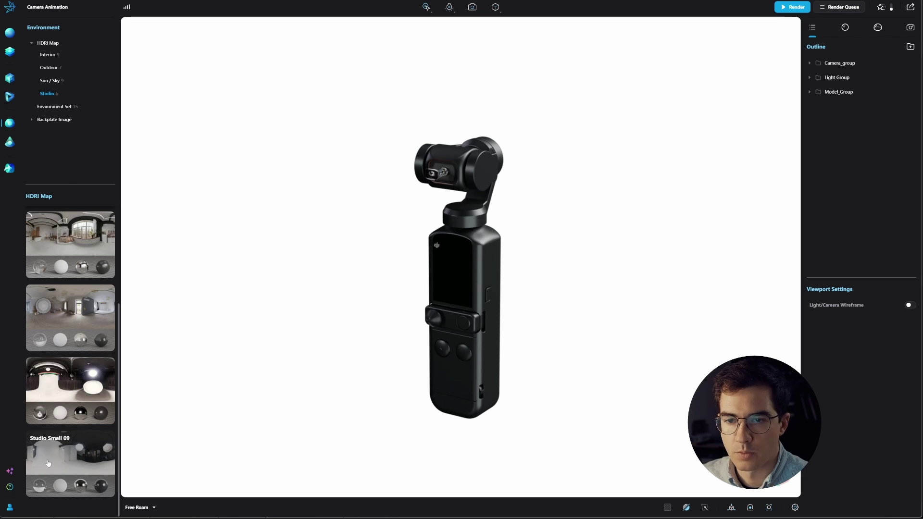
pyautogui.click(878, 27)
pyautogui.click(911, 48)
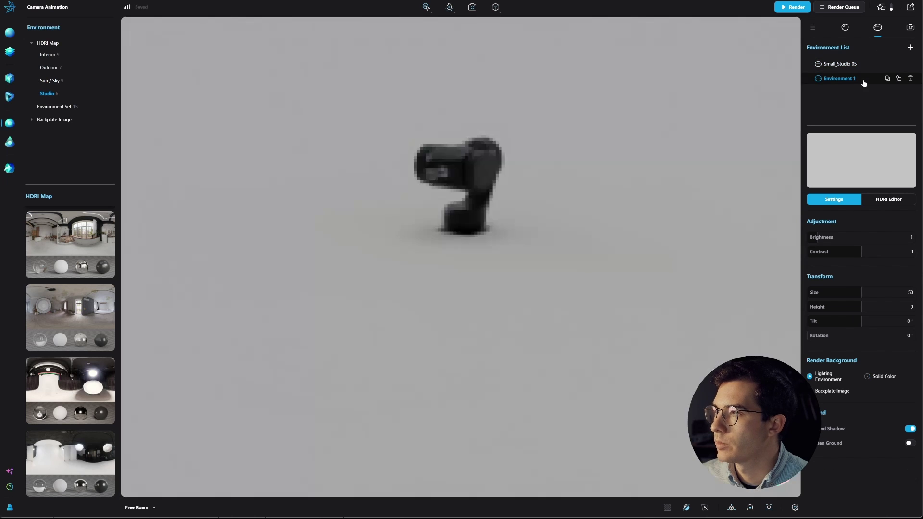
pyautogui.click(65, 447)
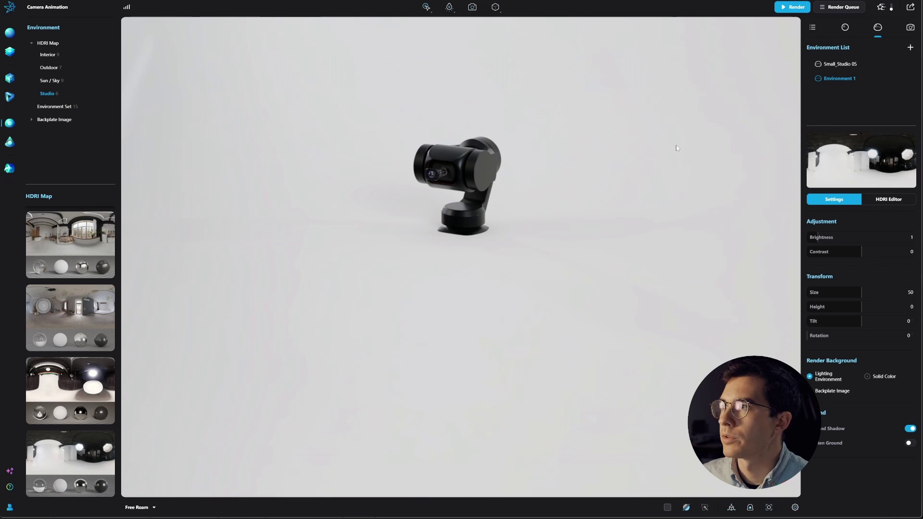
# Raise the Handheld_camera model to height 0.307, keeping its ground shadow on
pyautogui.click(909, 431)
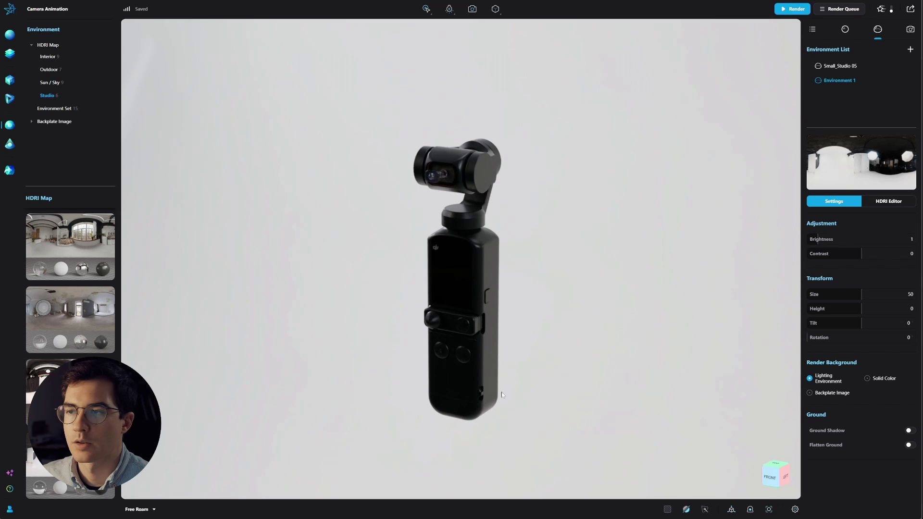
pyautogui.click(909, 430)
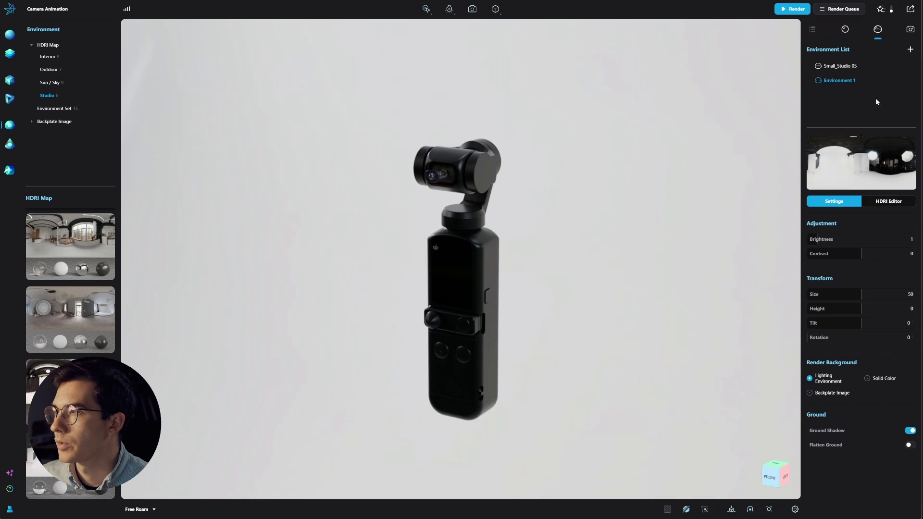
pyautogui.click(817, 33)
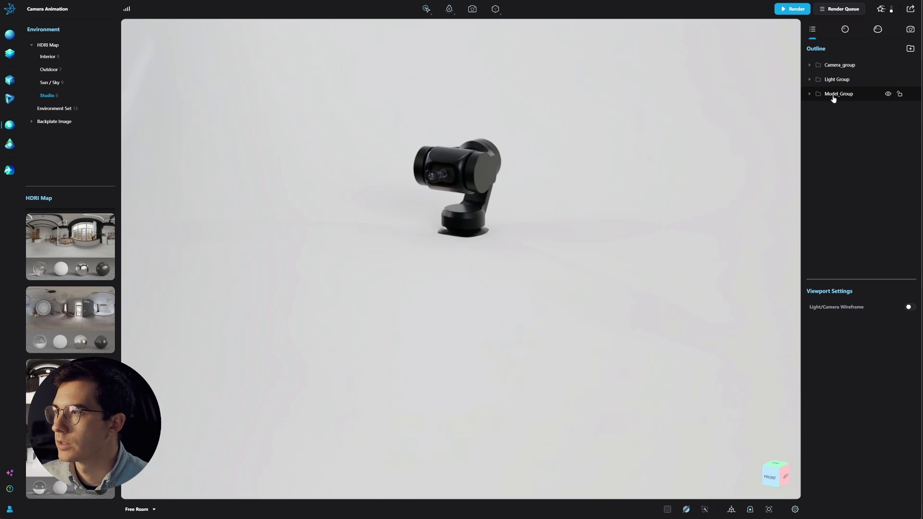
pyautogui.click(810, 94)
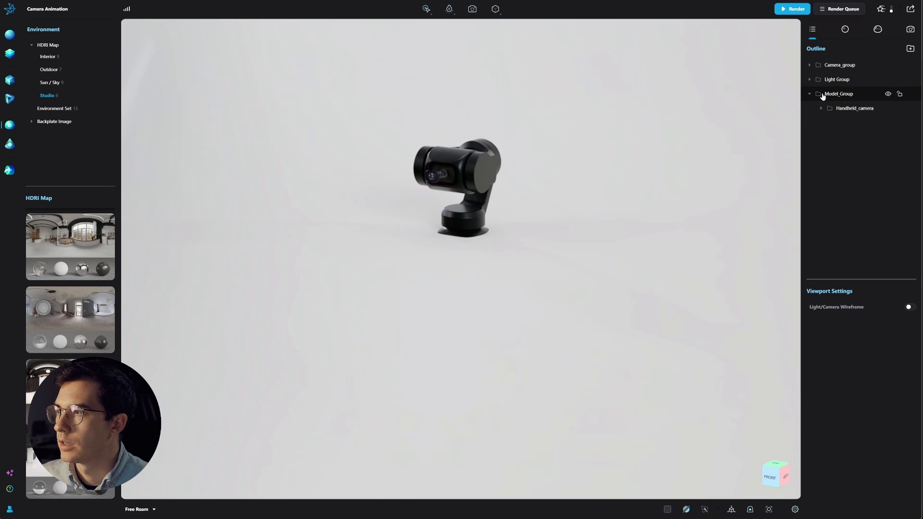
pyautogui.click(848, 110)
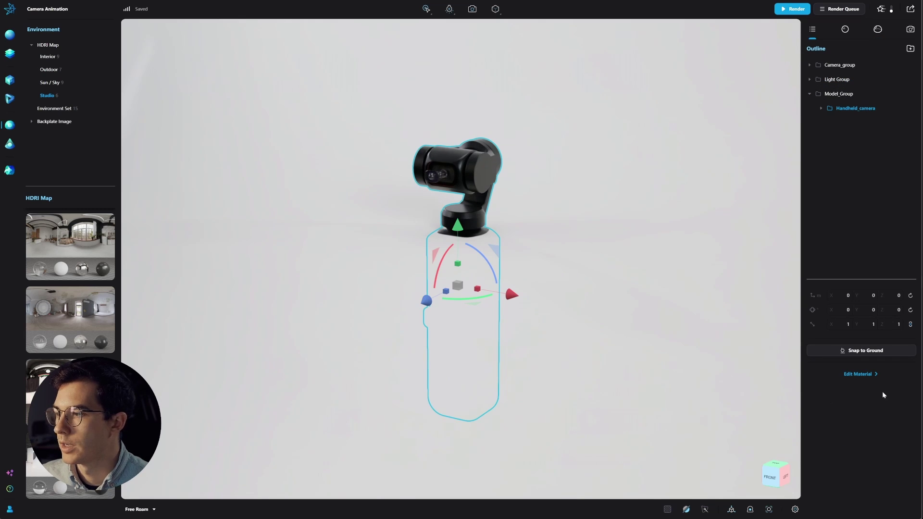
pyautogui.moveTo(471, 229); pyautogui.dragTo(474, 22)
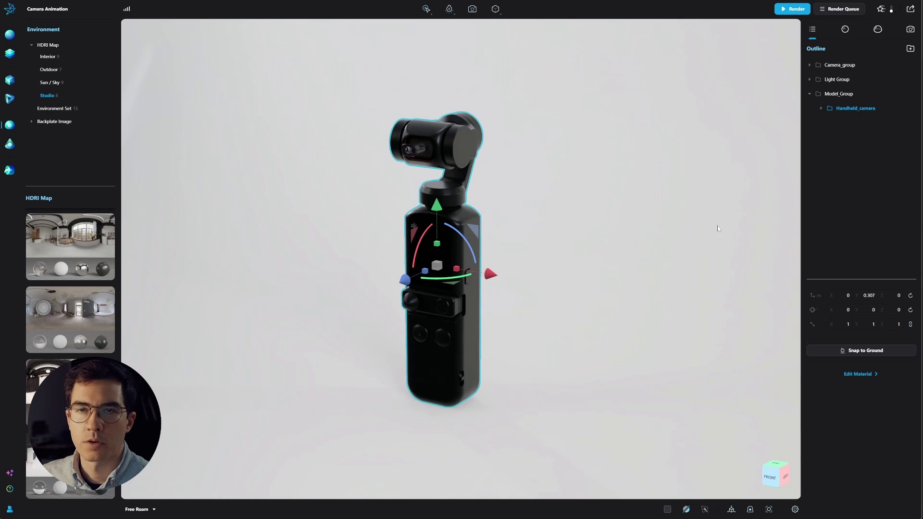
pyautogui.click(827, 163)
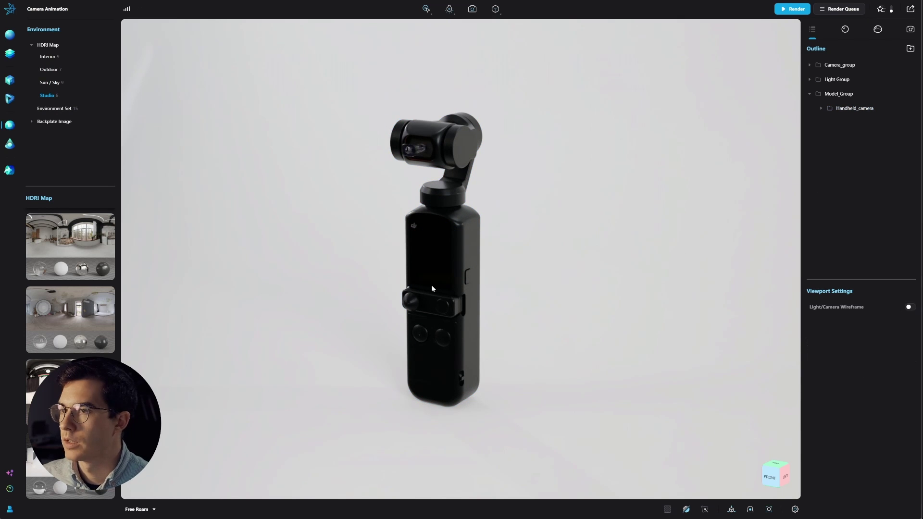
# Turn on animation mode to show the 0–300 frame, 30 FPS timeline
pyautogui.moveTo(434, 273); pyautogui.dragTo(422, 298)
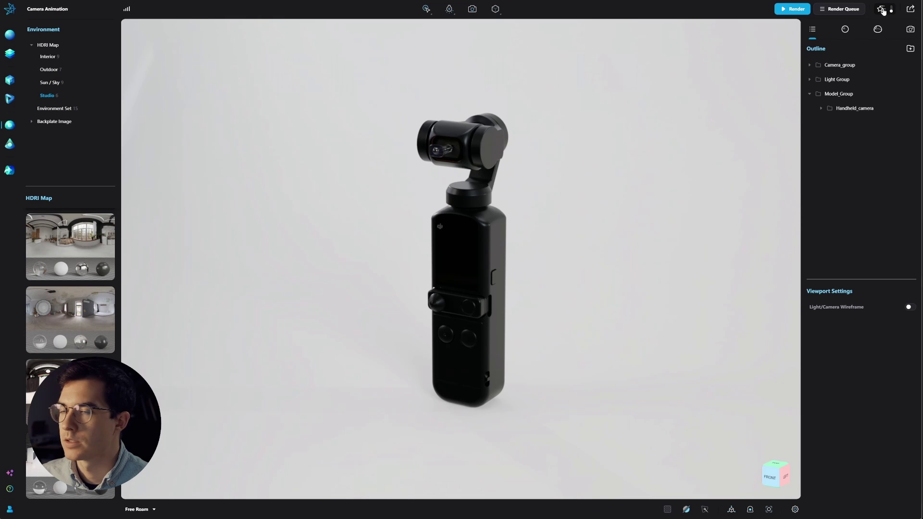
pyautogui.click(883, 11)
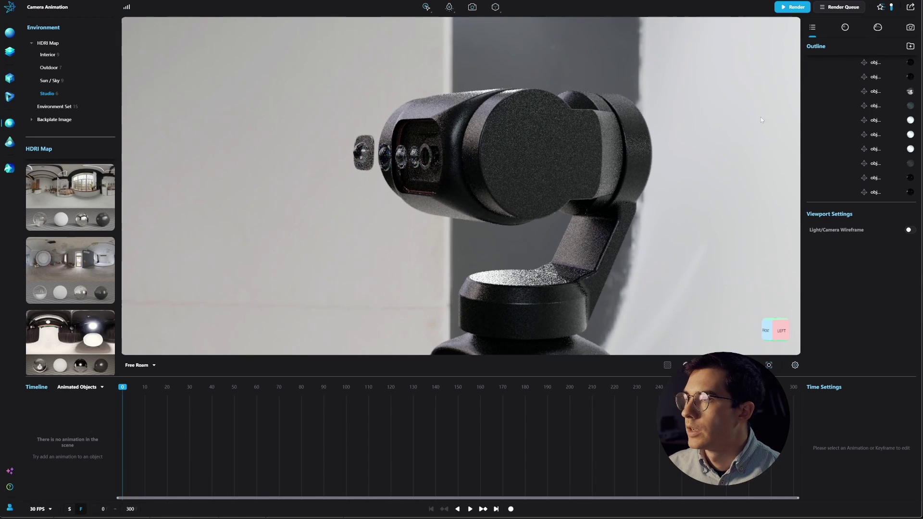
# Set Environment 1's render background to a solid grey of RGB 106, 106, 106
pyautogui.moveTo(691, 148); pyautogui.dragTo(818, 73)
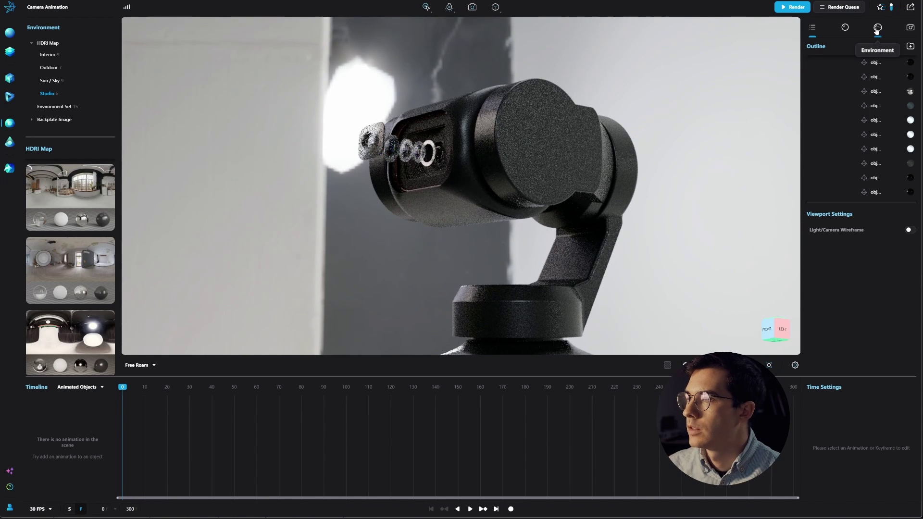
pyautogui.click(878, 28)
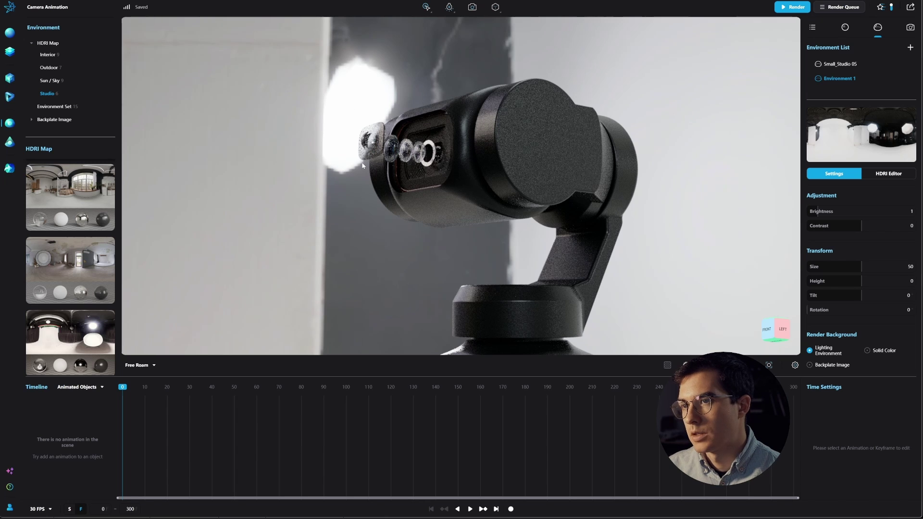
pyautogui.click(868, 351)
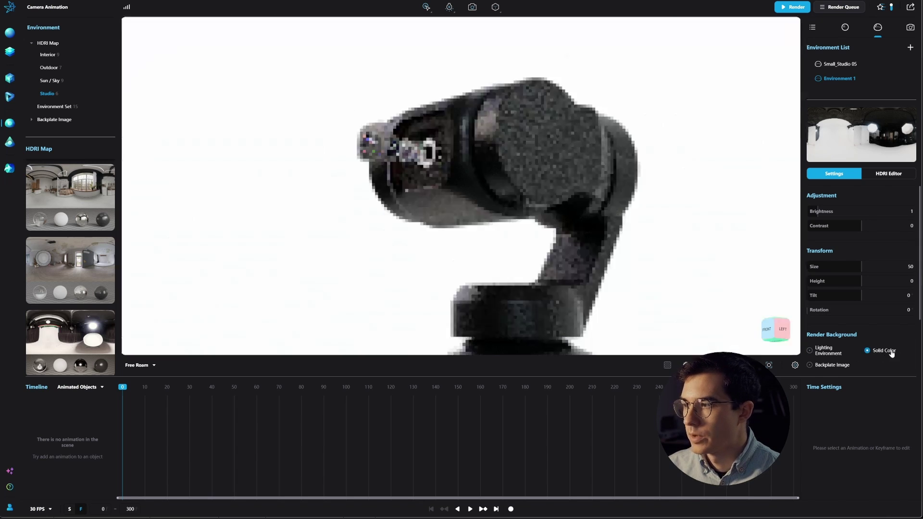
pyautogui.scroll(-3, 869, 354)
pyautogui.click(896, 304)
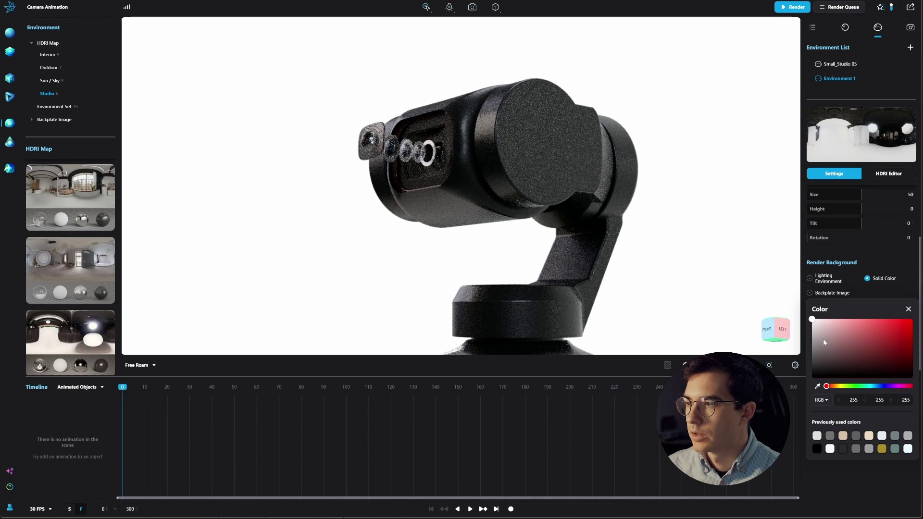
pyautogui.moveTo(828, 342); pyautogui.dragTo(803, 351)
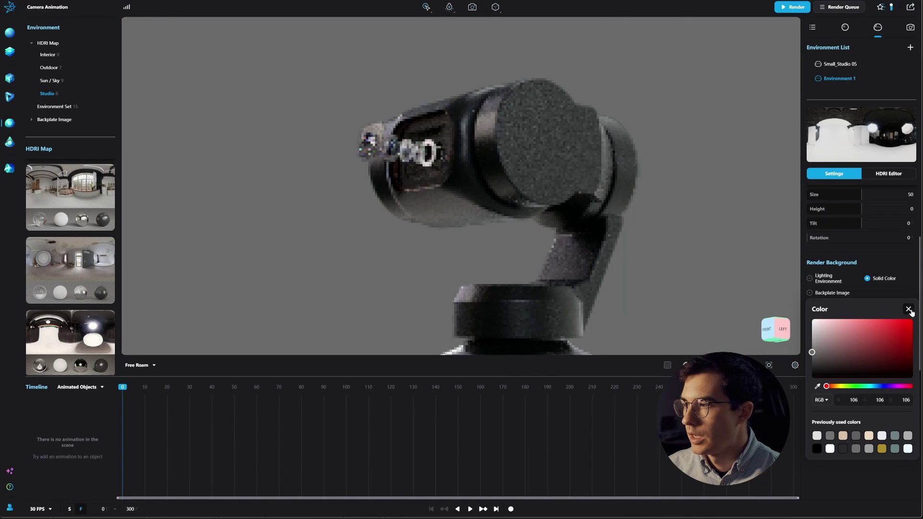
pyautogui.click(909, 310)
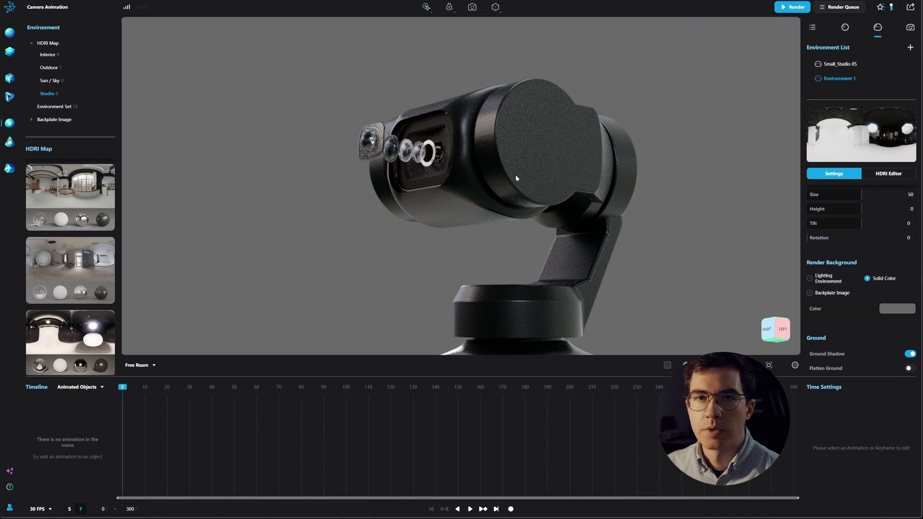
# Expand Model_Group > Handheld_camera > head > lens in the outline and inspect the parts
pyautogui.click(813, 28)
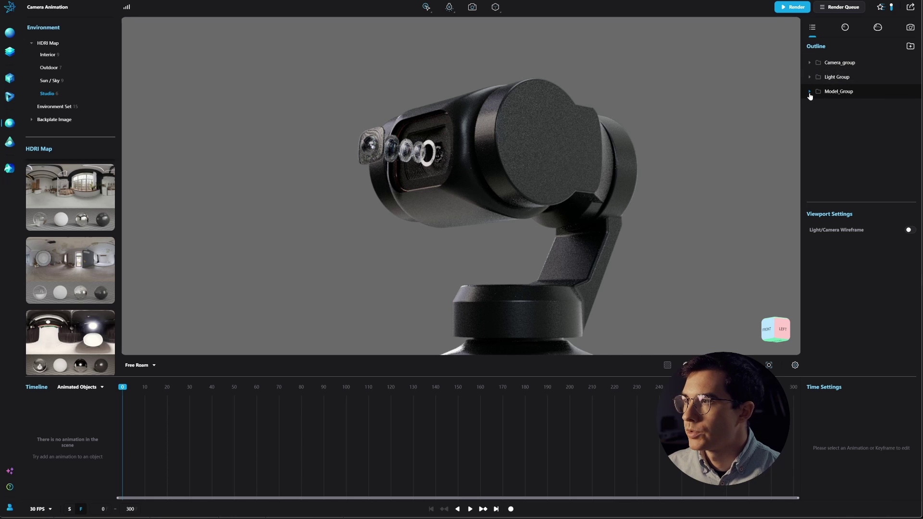
pyautogui.click(532, 132)
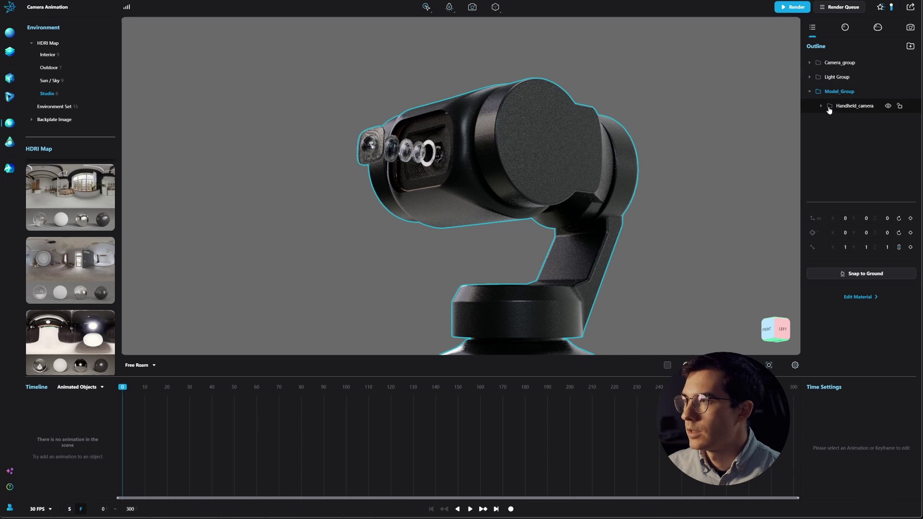
pyautogui.click(821, 106)
pyautogui.click(849, 135)
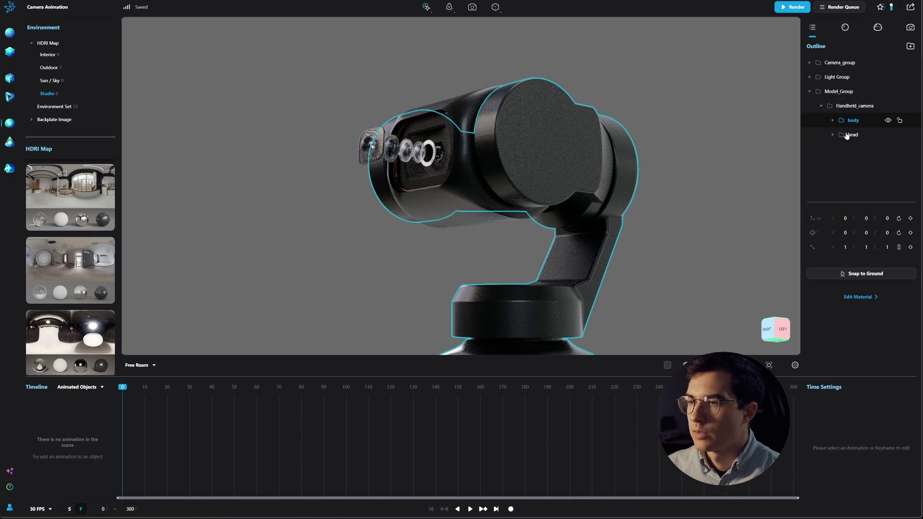
pyautogui.click(446, 139)
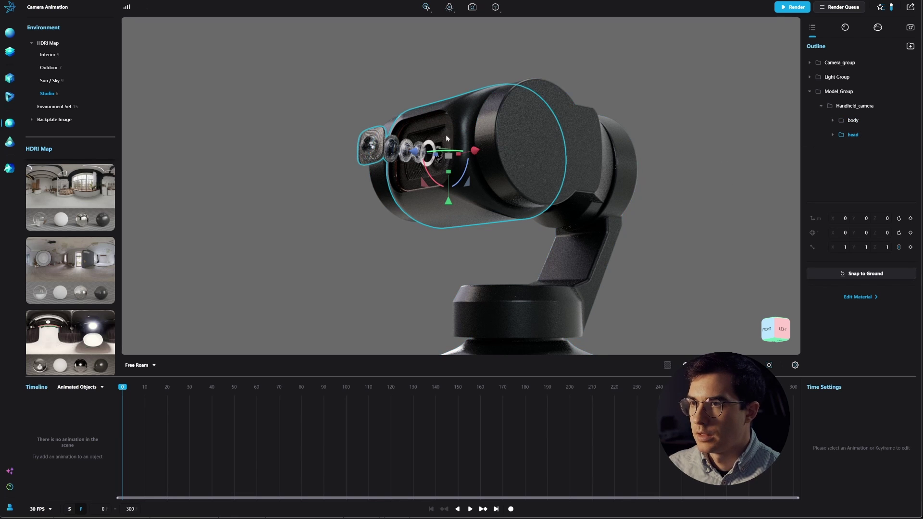
pyautogui.click(833, 135)
pyautogui.click(864, 164)
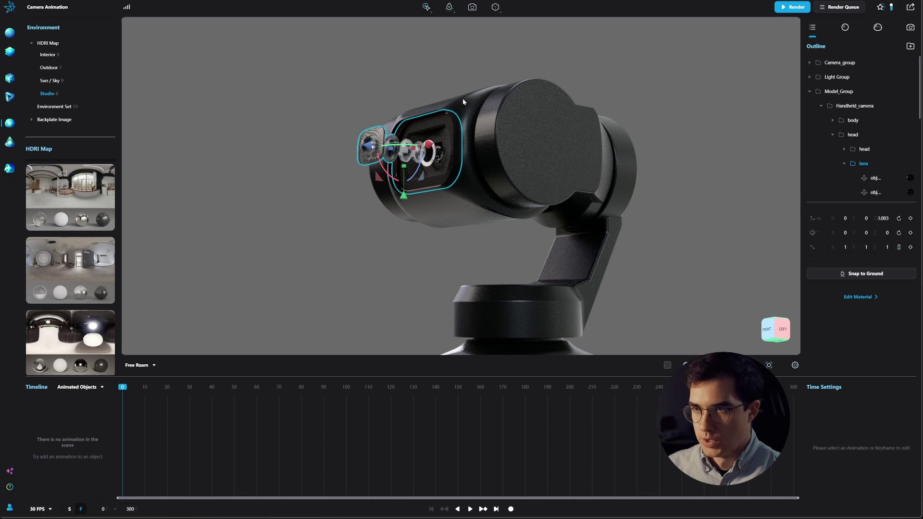
pyautogui.click(378, 136)
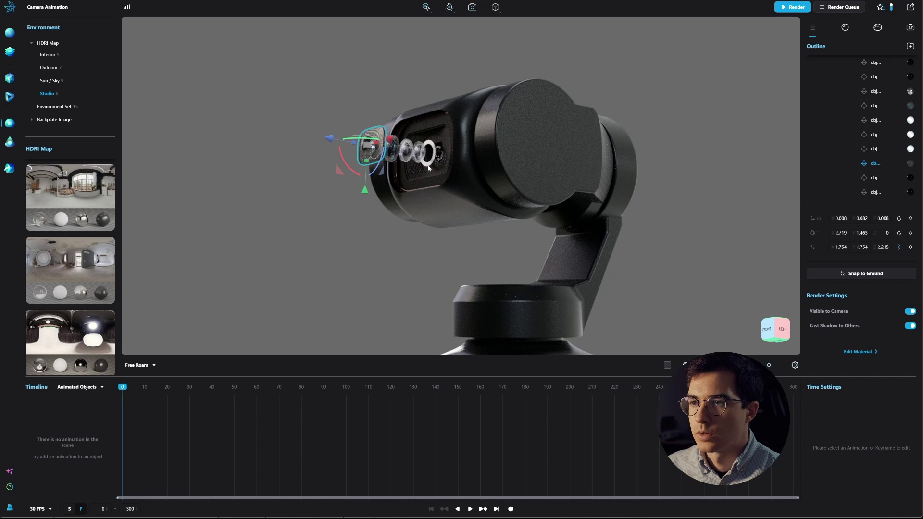
pyautogui.click(437, 206)
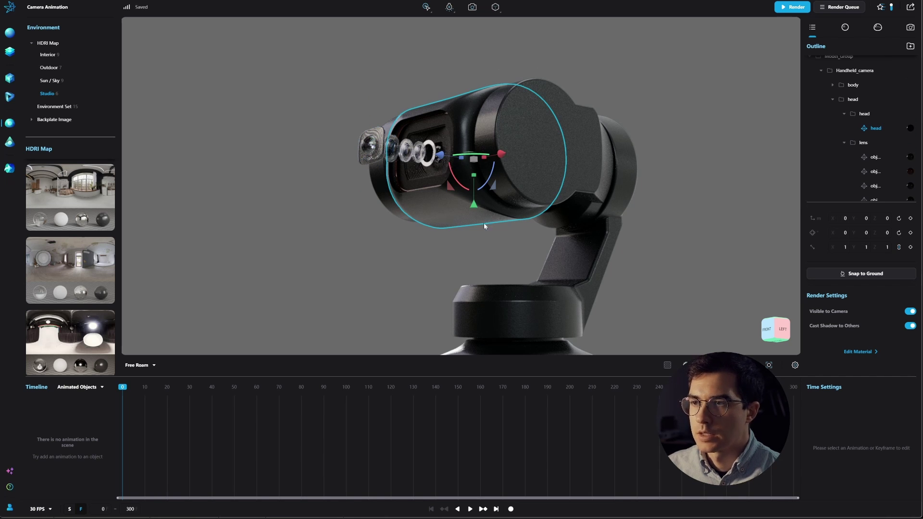
pyautogui.click(416, 263)
pyautogui.scroll(3, 483, 189)
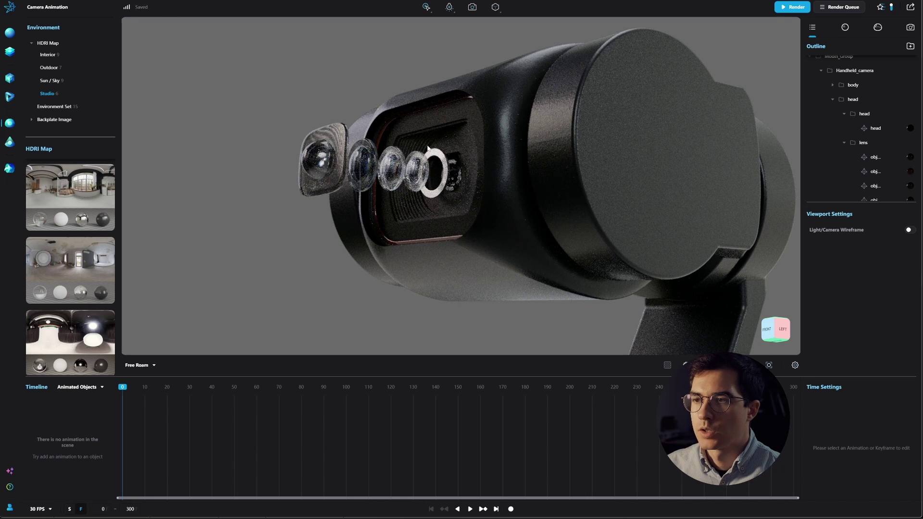
# Toggle viewport denoising on and off, then select the lens ring at position 0.002, 0.034, 0.041
pyautogui.click(686, 365)
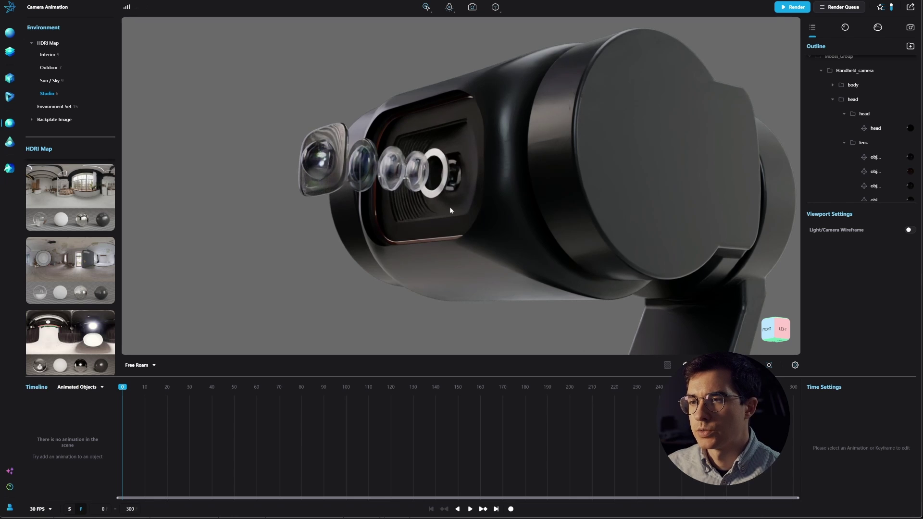
pyautogui.click(686, 365)
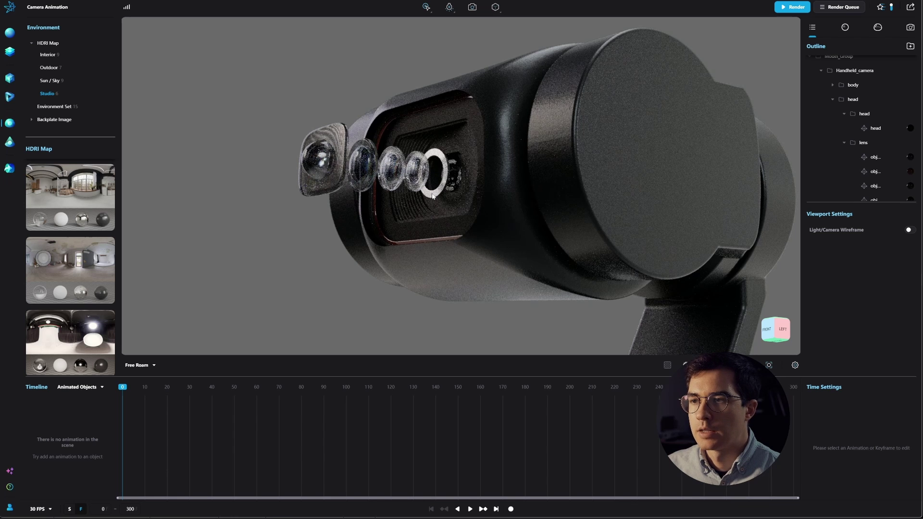
pyautogui.click(432, 196)
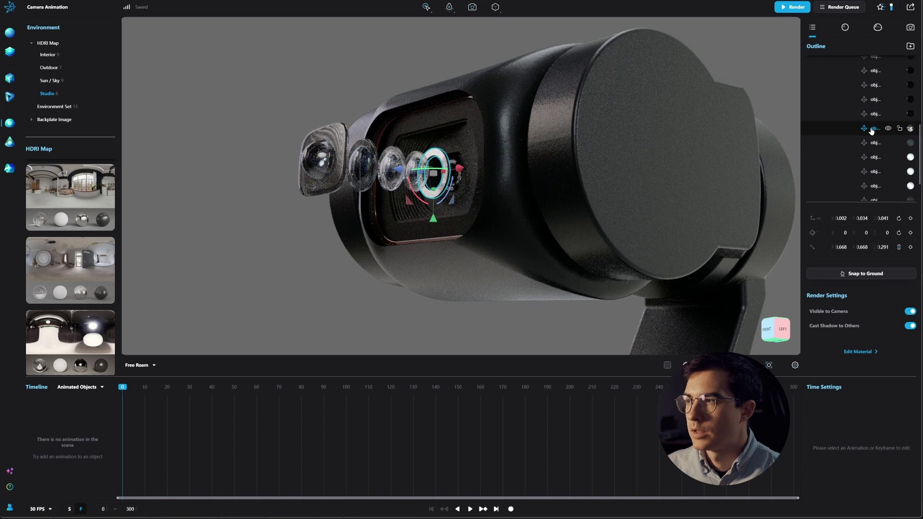
pyautogui.moveTo(896, 159)
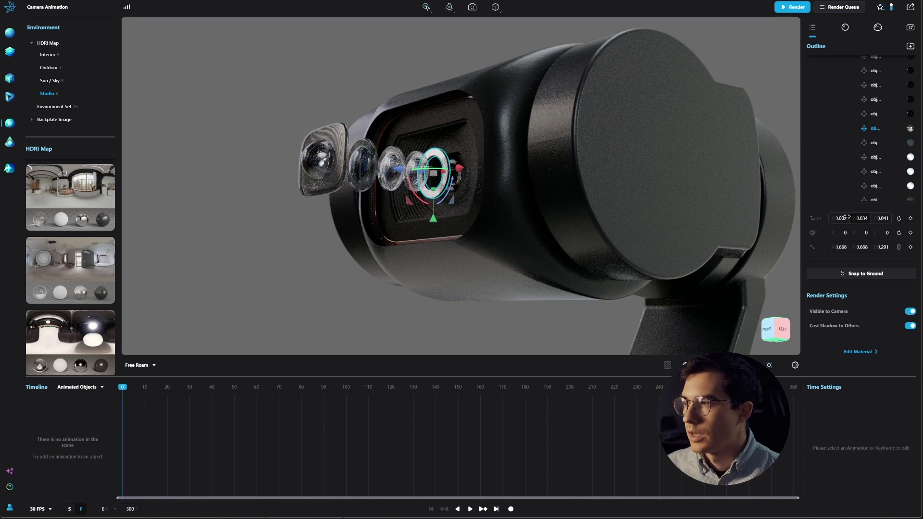
pyautogui.click(911, 220)
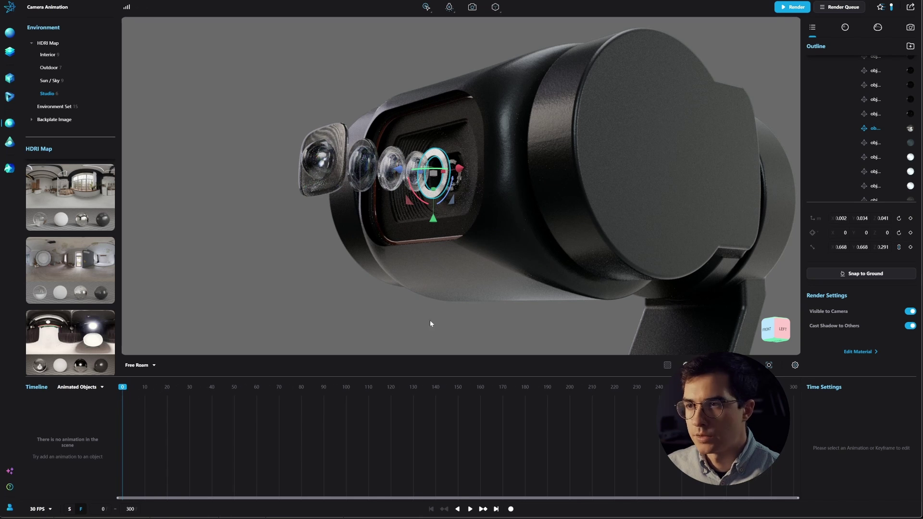
# Keyframe the lens ring's position at frames 0 and 30, depth 0.041 to 0.034, and play it
pyautogui.click(911, 219)
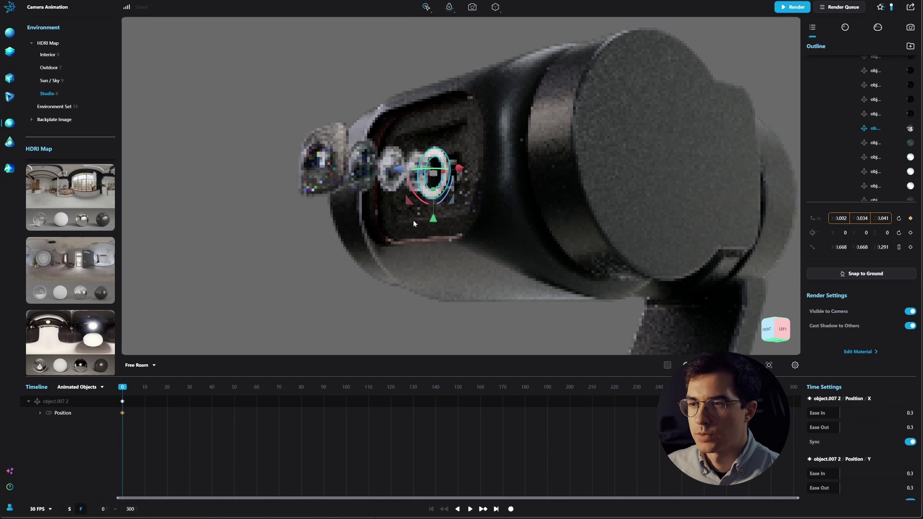
pyautogui.moveTo(122, 388); pyautogui.dragTo(191, 414)
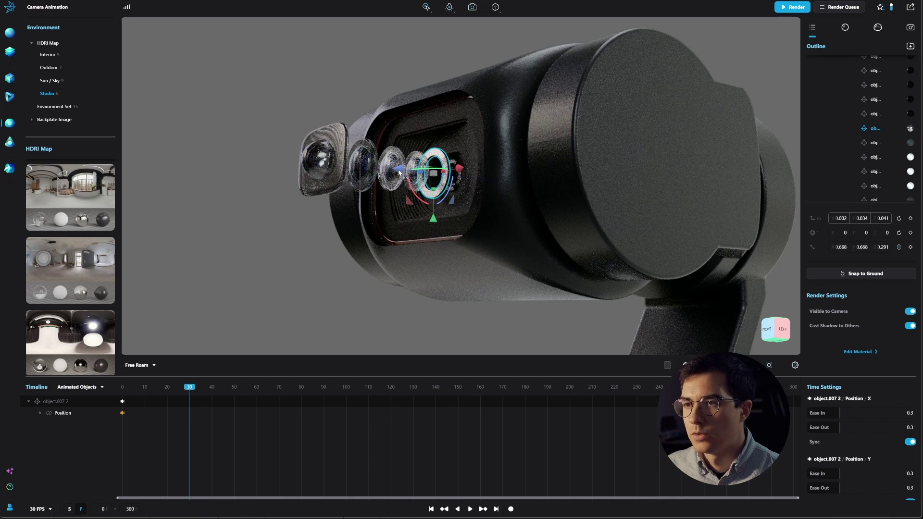
pyautogui.moveTo(398, 171); pyautogui.dragTo(422, 173)
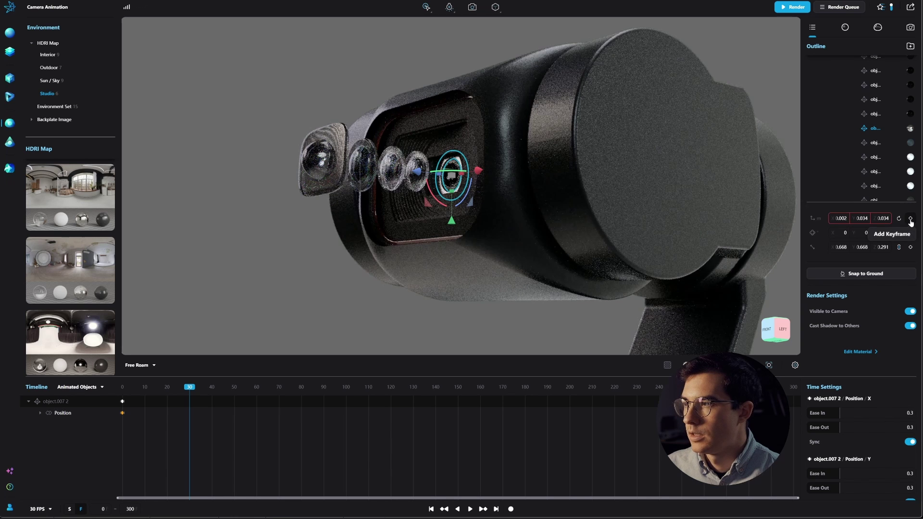
pyautogui.click(911, 219)
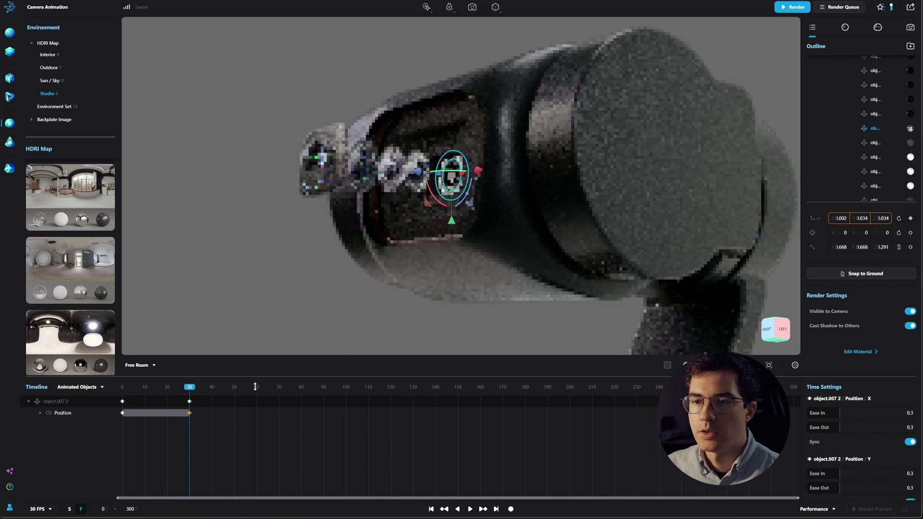
pyautogui.press('Home')
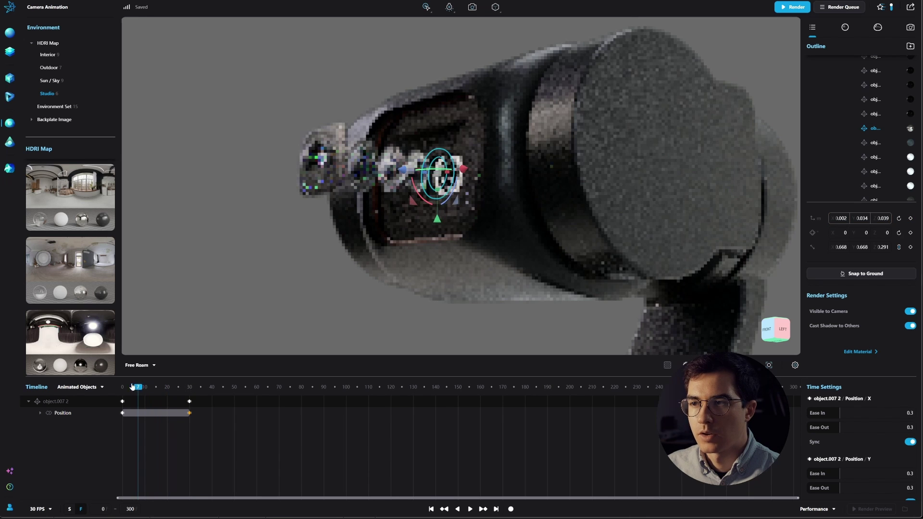
pyautogui.press('space')
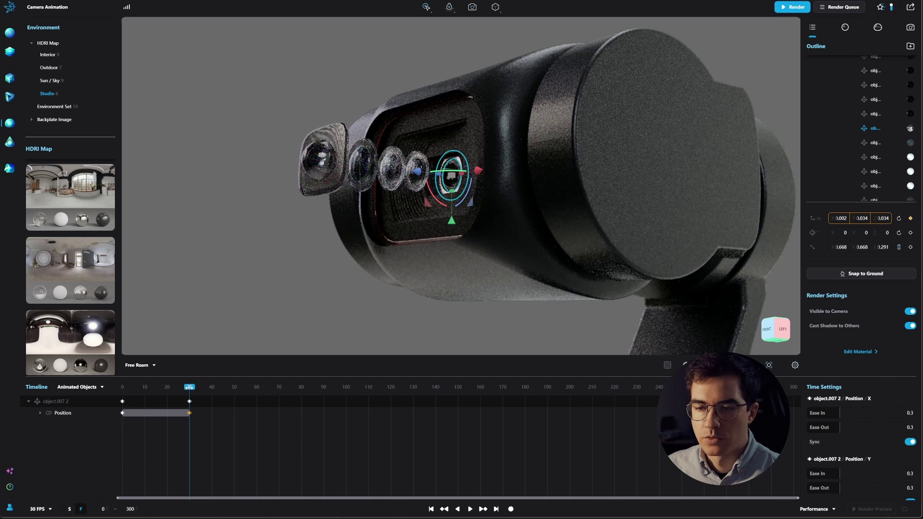
# At frame 0, keyframe the positions of object.008 4, object.008 2, object.008 1 and object.009 1
pyautogui.moveTo(189, 388); pyautogui.dragTo(122, 387)
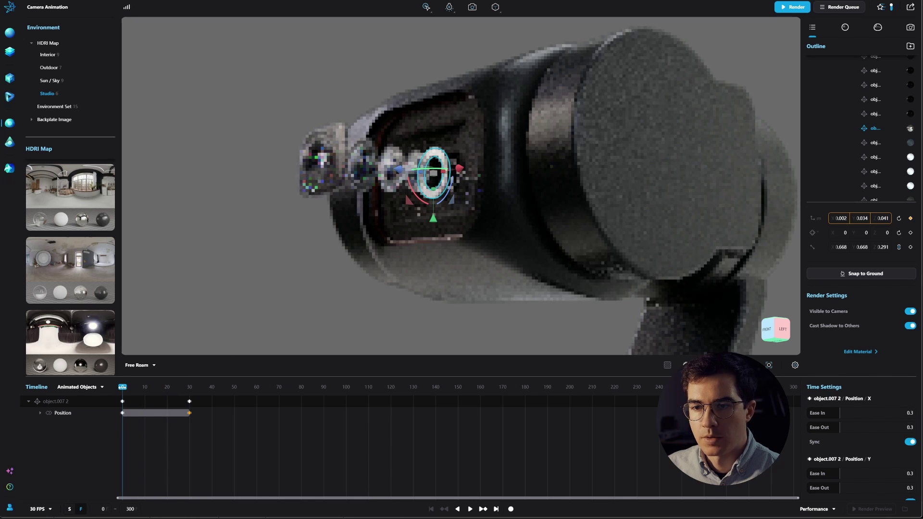
pyautogui.click(413, 160)
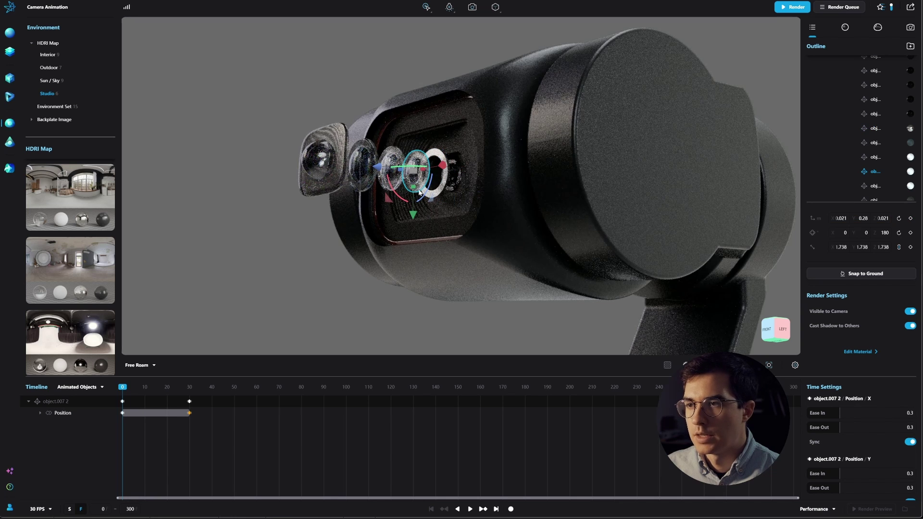
pyautogui.click(909, 219)
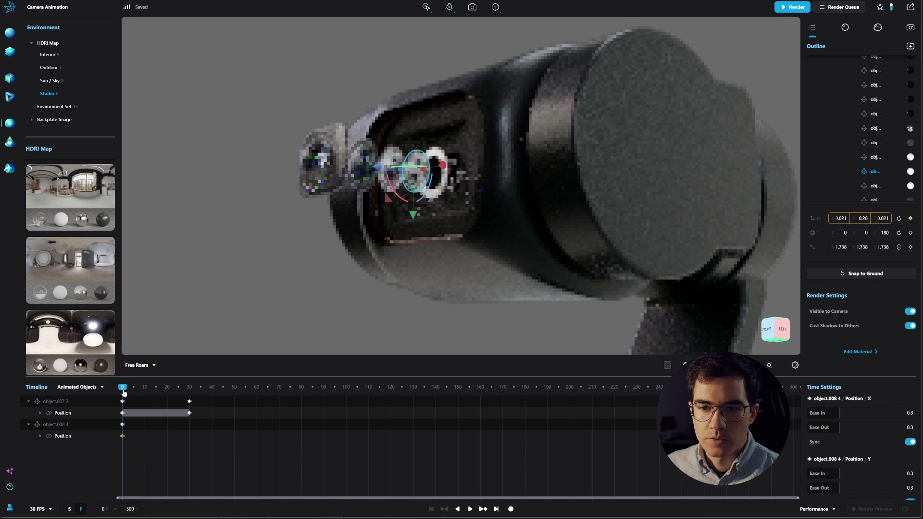
pyautogui.click(396, 159)
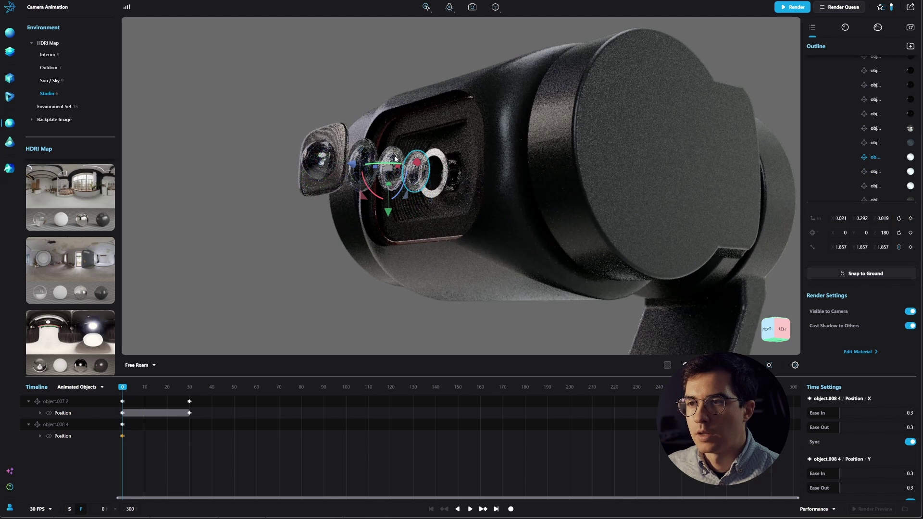
pyautogui.click(912, 220)
pyautogui.click(364, 154)
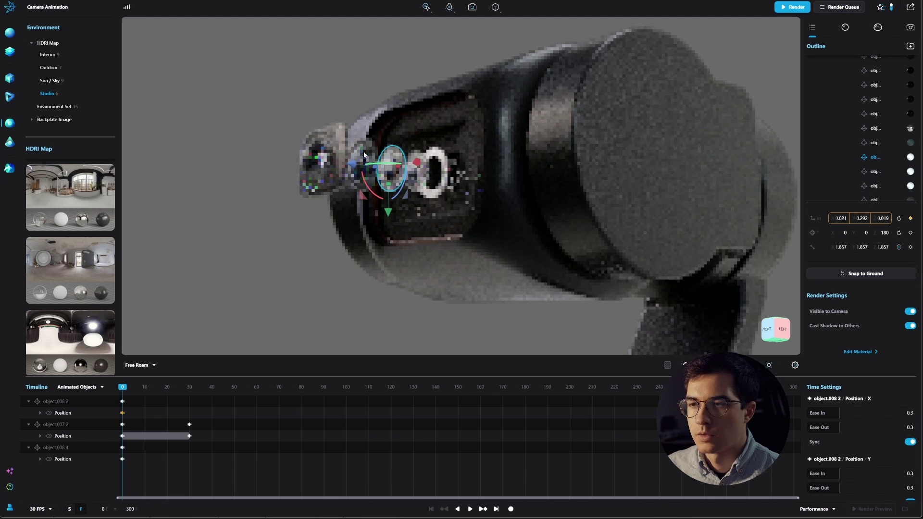
pyautogui.click(911, 218)
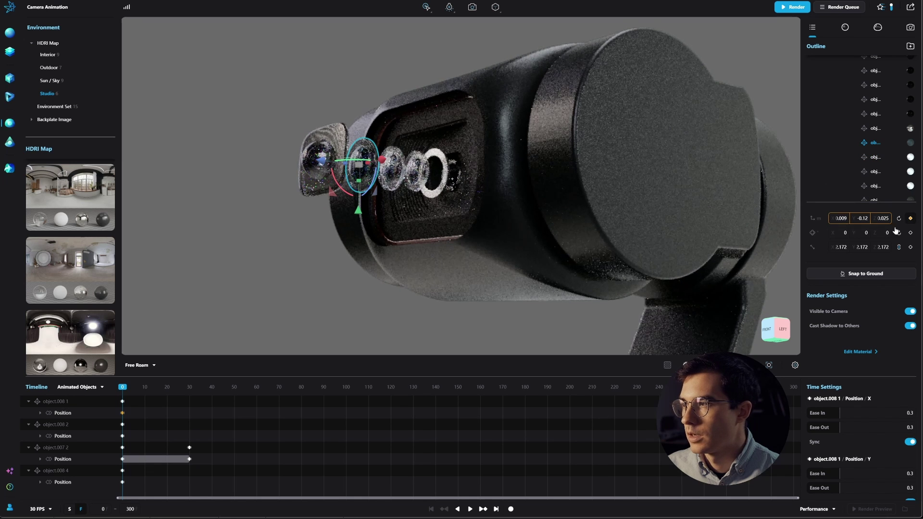
pyautogui.click(316, 141)
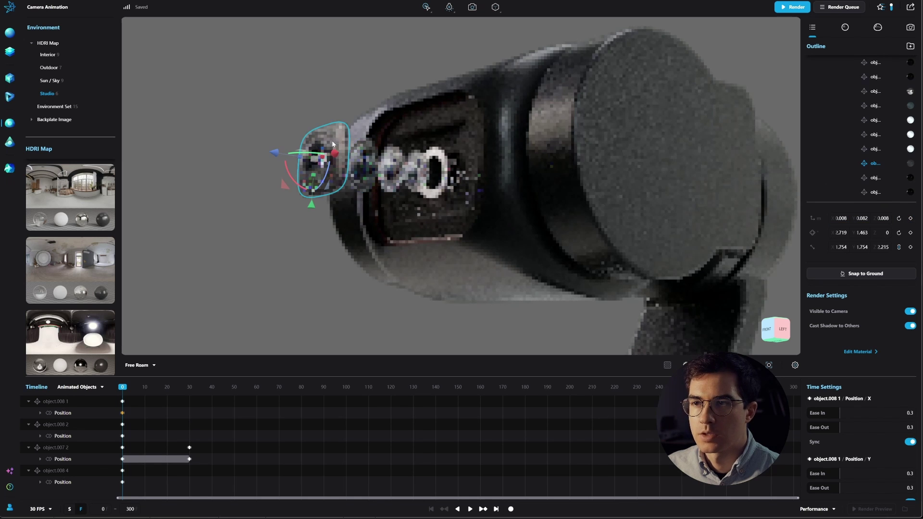
pyautogui.click(910, 219)
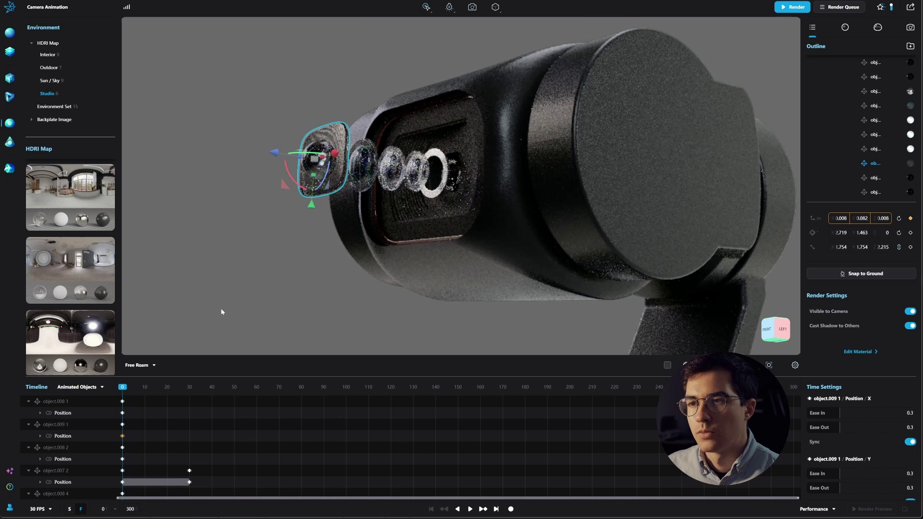
pyautogui.moveTo(123, 387); pyautogui.dragTo(189, 388)
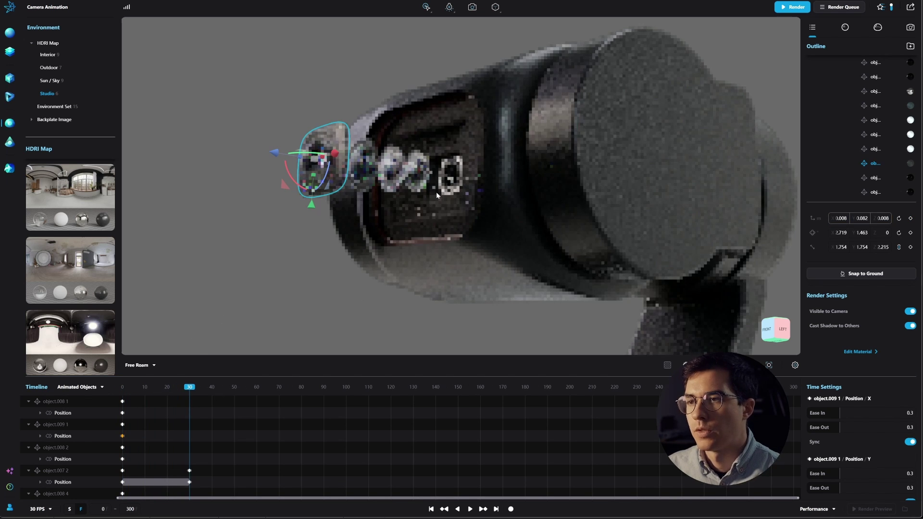
# At frame 30, shift each lens element along its Z depth and keyframe the new positions
pyautogui.click(415, 175)
pyautogui.moveTo(386, 174); pyautogui.dragTo(412, 175)
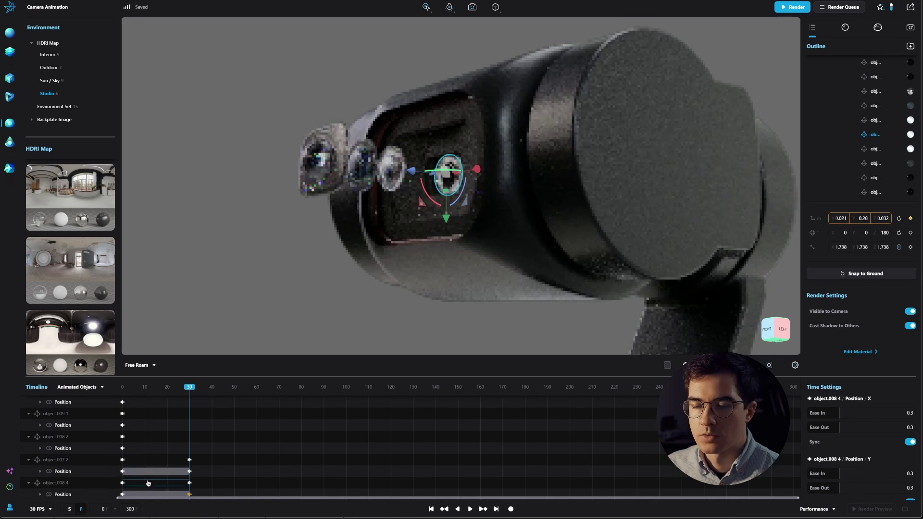
pyautogui.click(396, 164)
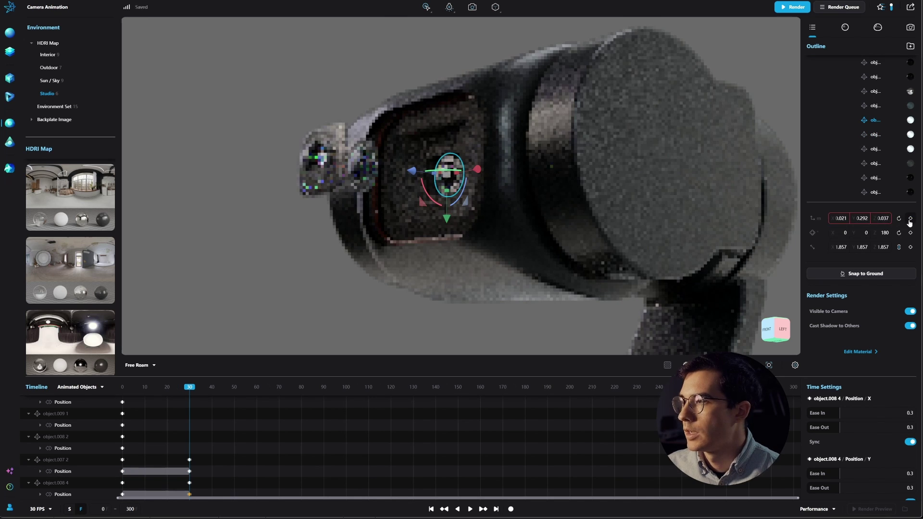
pyautogui.click(358, 168)
pyautogui.moveTo(321, 159); pyautogui.dragTo(417, 170)
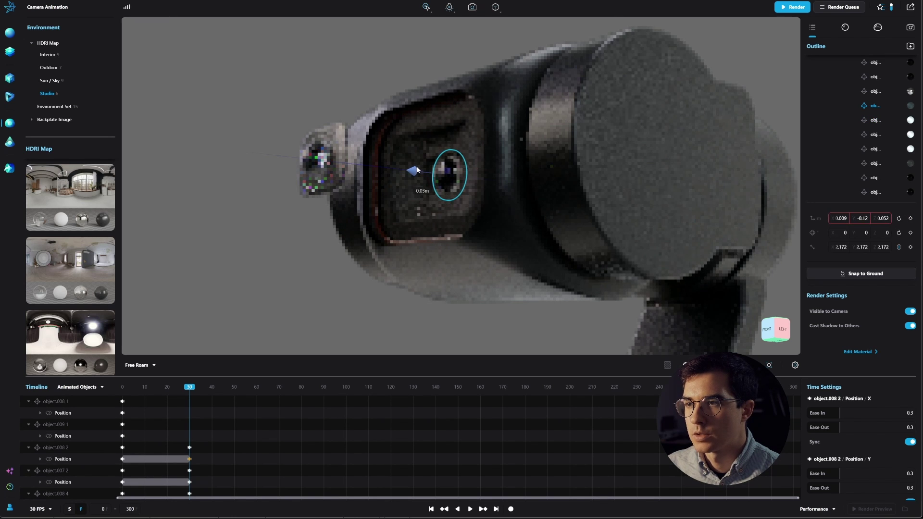
pyautogui.click(910, 219)
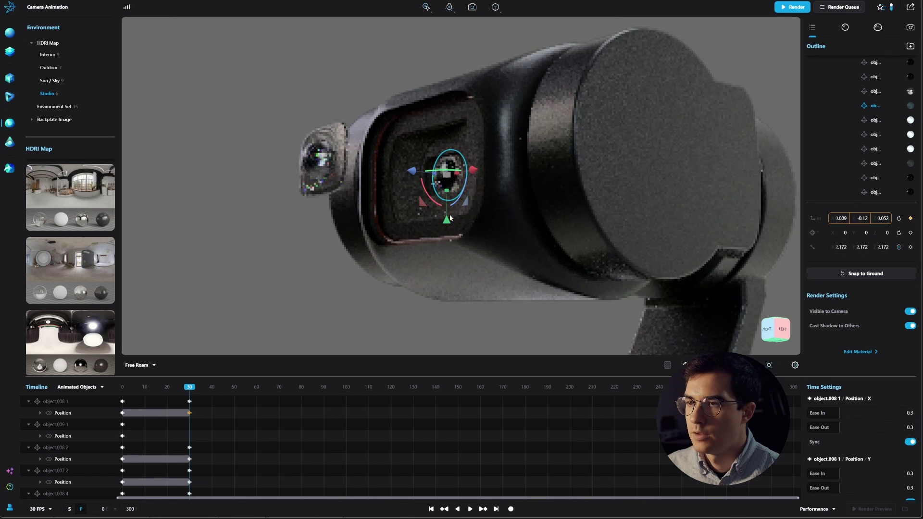
pyautogui.click(306, 165)
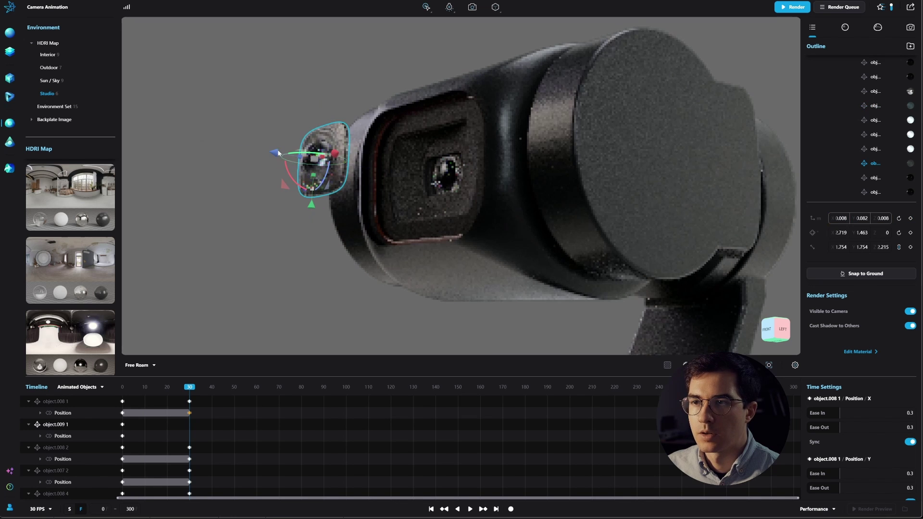
pyautogui.moveTo(279, 150); pyautogui.dragTo(410, 179)
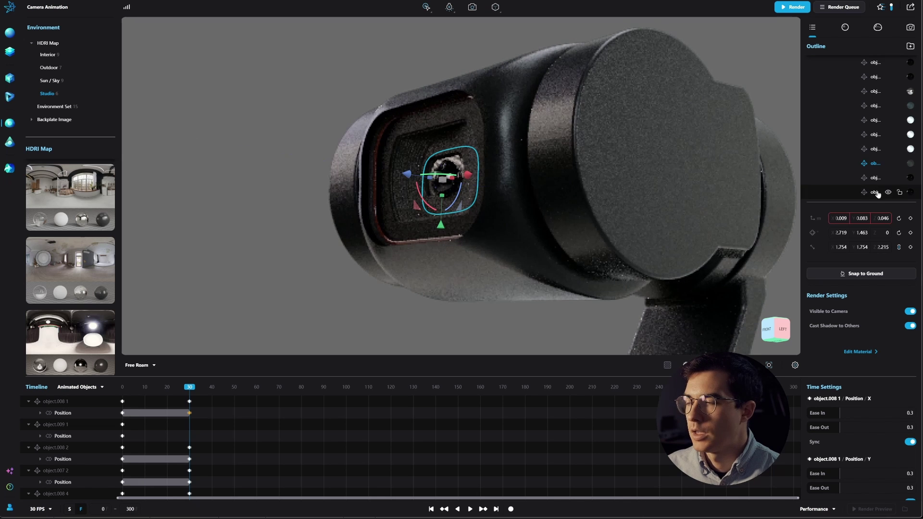
pyautogui.click(239, 298)
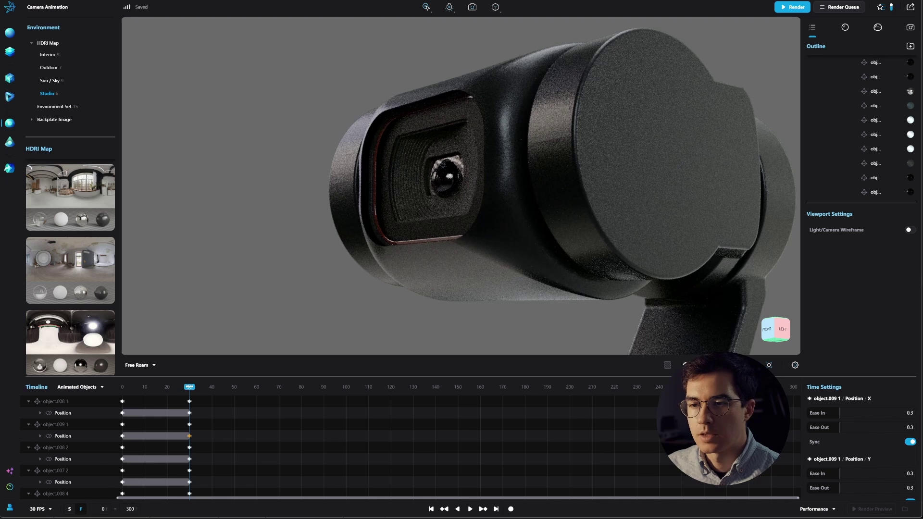
# Scrub the playhead from frame 30 back to frame 0 to watch the lenses spread out
pyautogui.moveTo(189, 388); pyautogui.dragTo(122, 399)
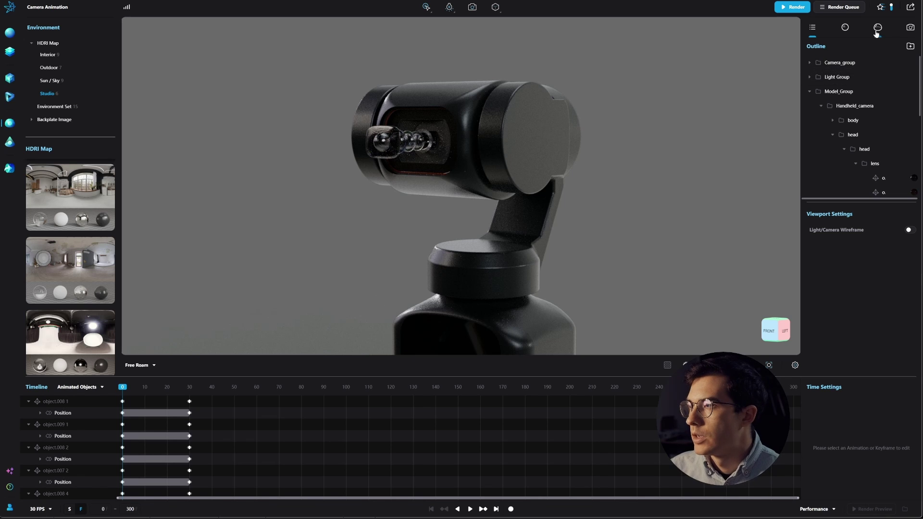
# Add Camera 2 from the Camera List in the camera panel
pyautogui.click(908, 30)
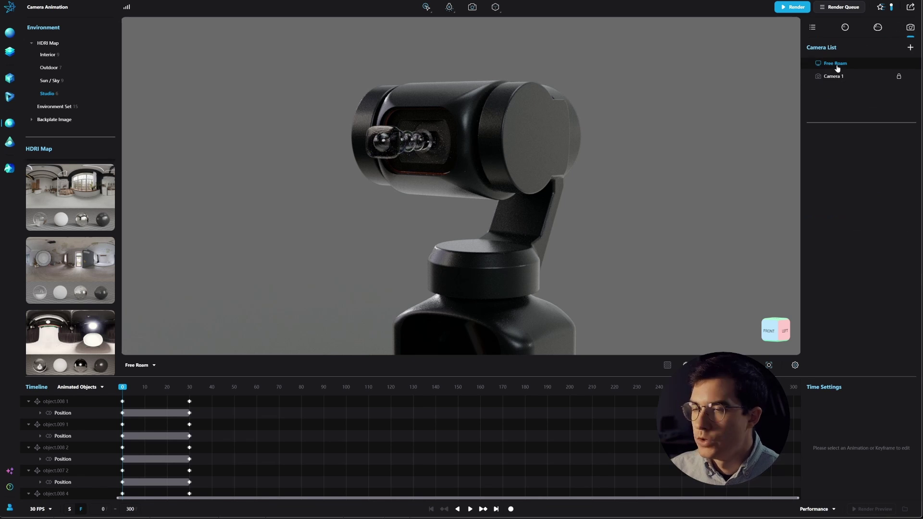
pyautogui.click(911, 47)
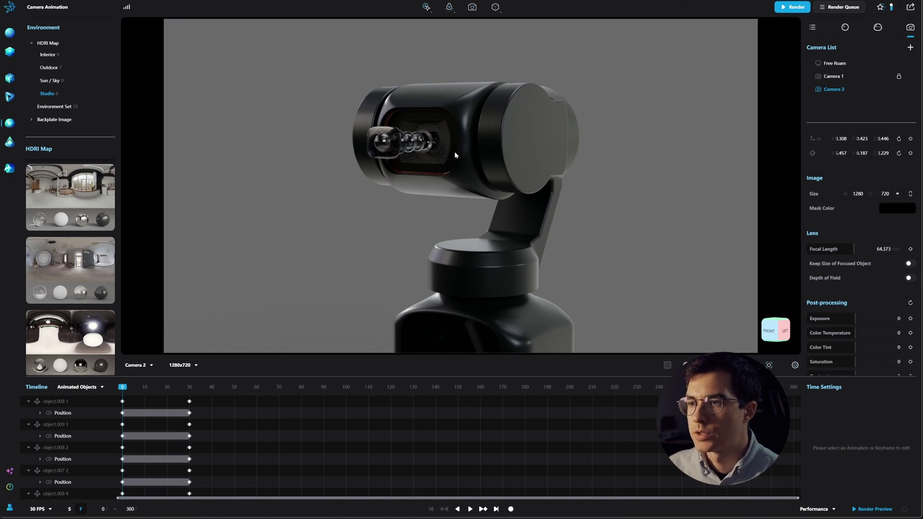
# Orbit, dolly in and pan Camera 2 to a close side view of the fanned-out lenses
pyautogui.moveTo(470, 136); pyautogui.dragTo(553, 128)
pyautogui.scroll(4, 514, 184)
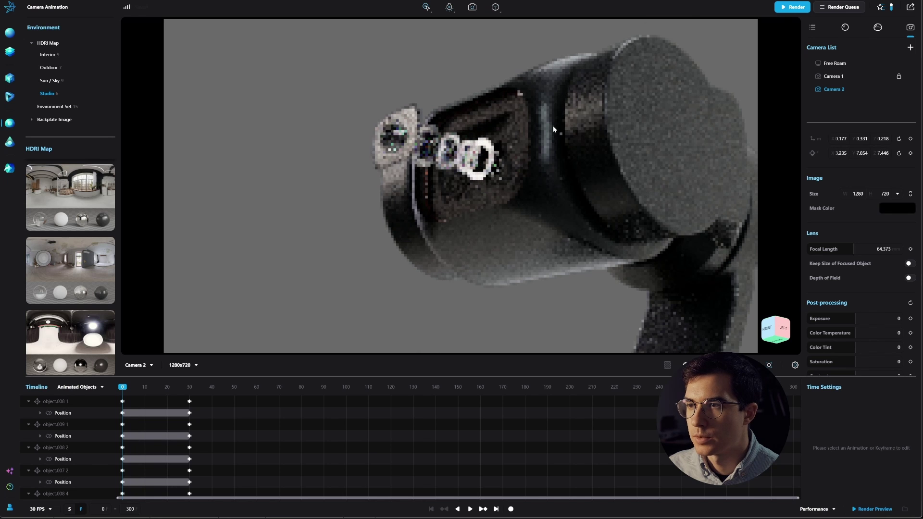
pyautogui.scroll(3, 422, 159)
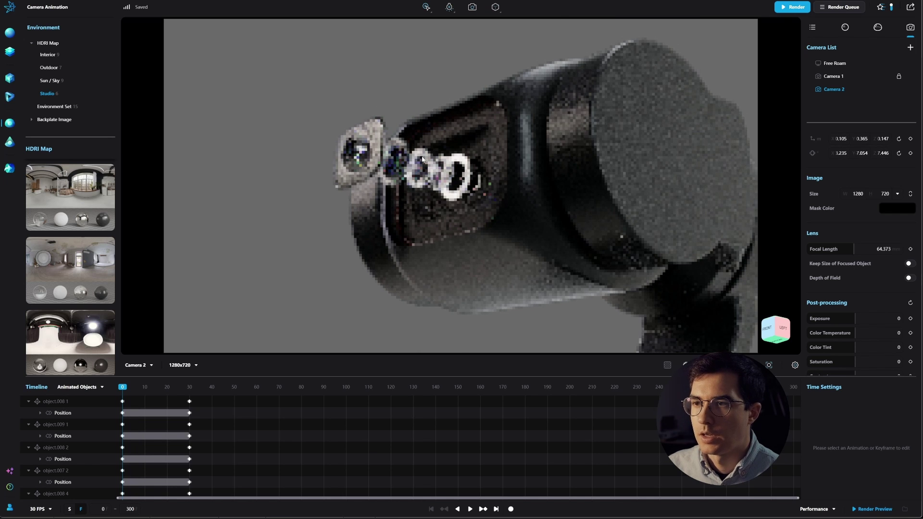
pyautogui.scroll(3, 513, 166)
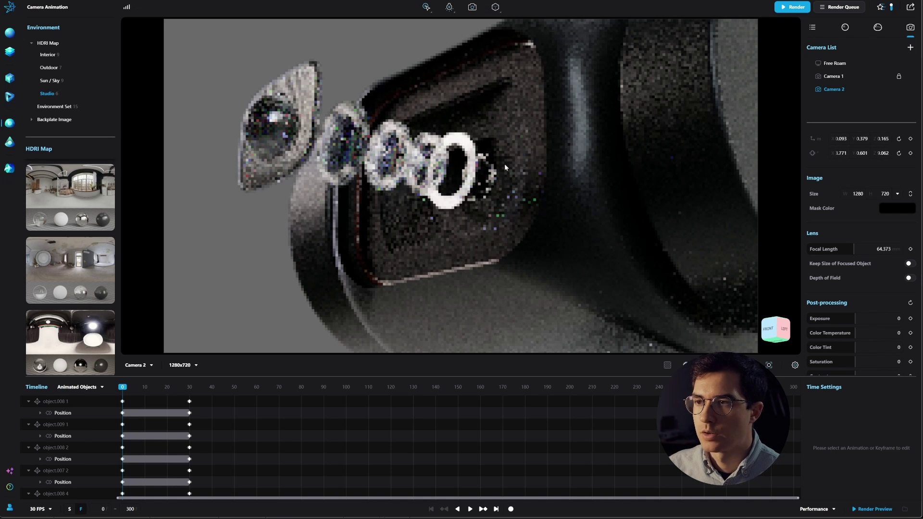
pyautogui.scroll(2, 505, 164)
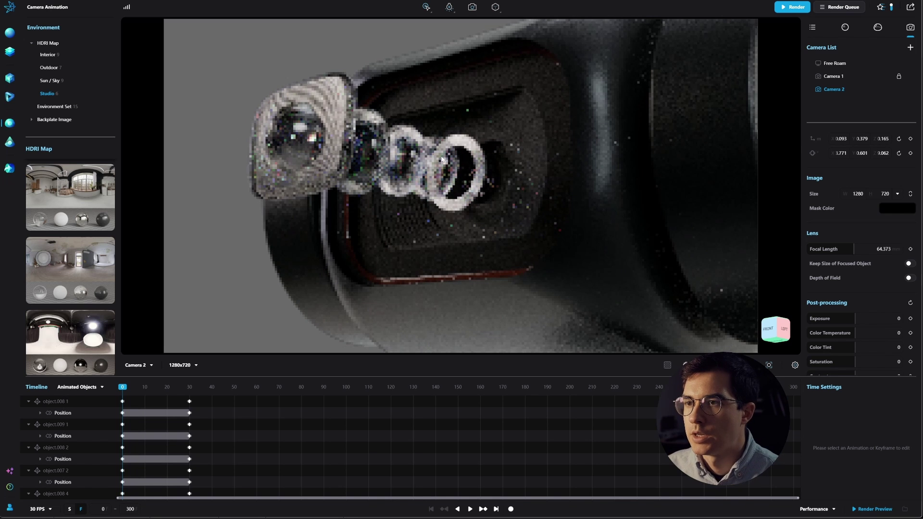
pyautogui.moveTo(553, 202); pyautogui.dragTo(578, 209, button='middle')
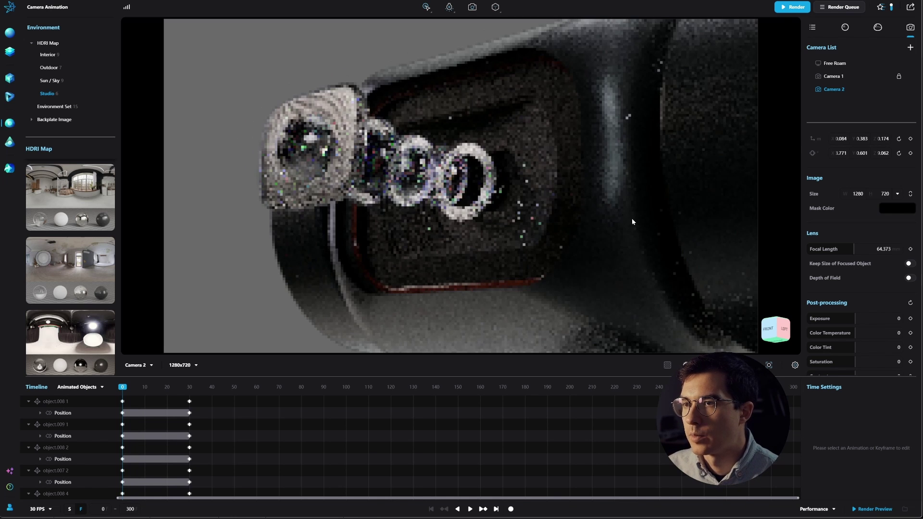
pyautogui.moveTo(636, 223); pyautogui.dragTo(646, 224, button='middle')
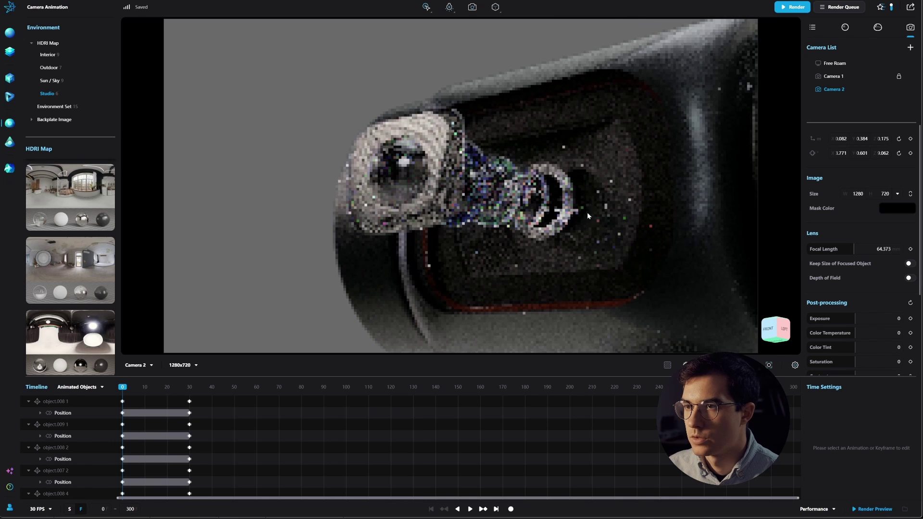
pyautogui.moveTo(646, 225); pyautogui.dragTo(501, 209)
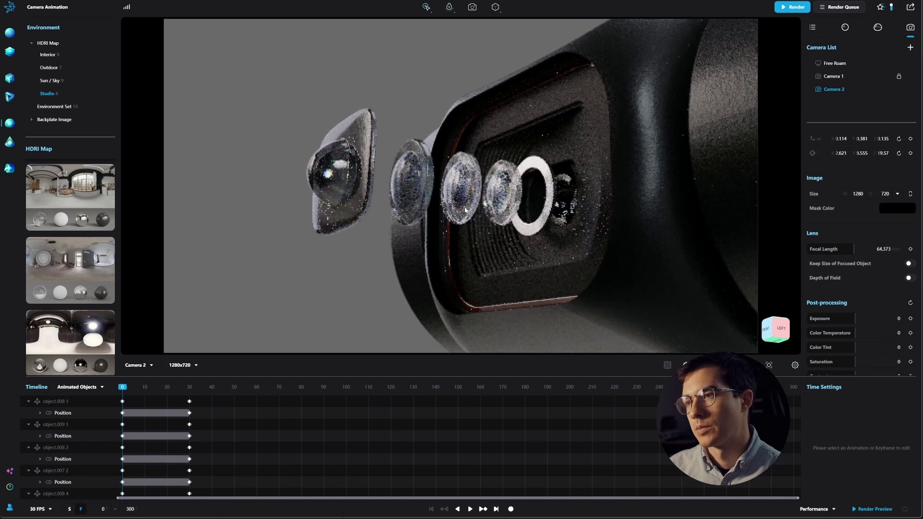
# Set Camera 2's focal length to 100, after trying 80, and zoom the view out slightly
pyautogui.click(885, 249)
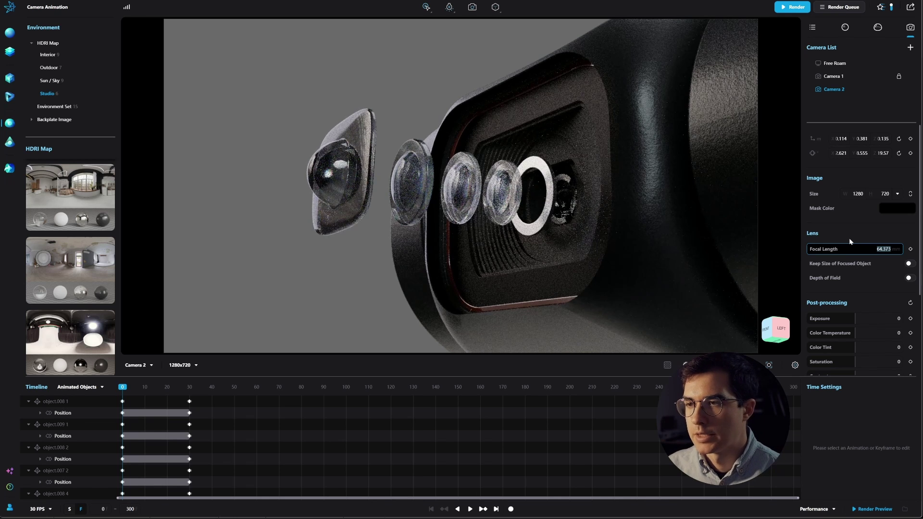
pyautogui.write('80')
pyautogui.press('Return')
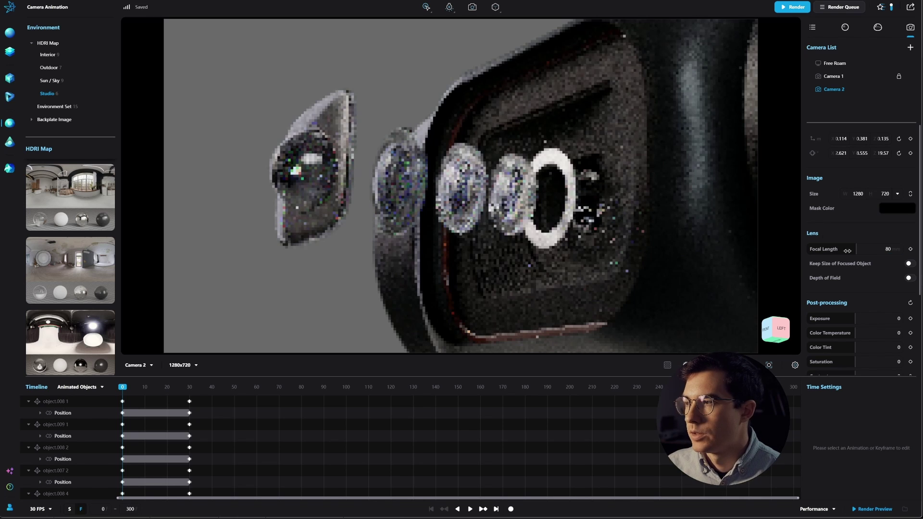
pyautogui.click(856, 250)
pyautogui.write('100')
pyautogui.press('Return')
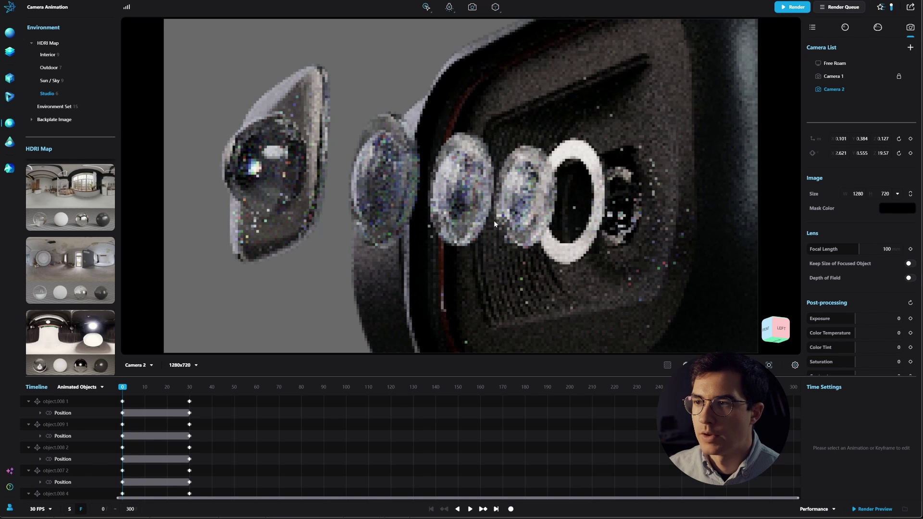
pyautogui.scroll(-2, 495, 220)
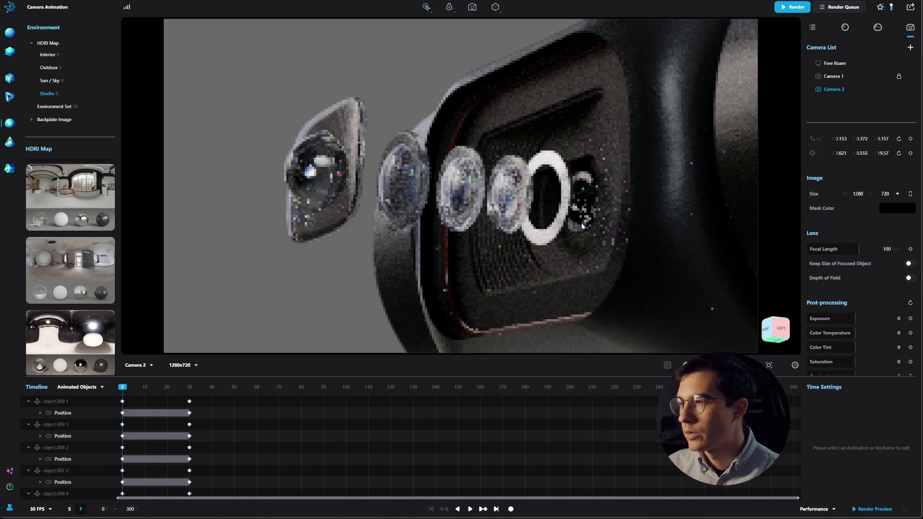
# Enable depth of field, focus on the front lens at 0.18, and set F-stop to 8
pyautogui.click(909, 278)
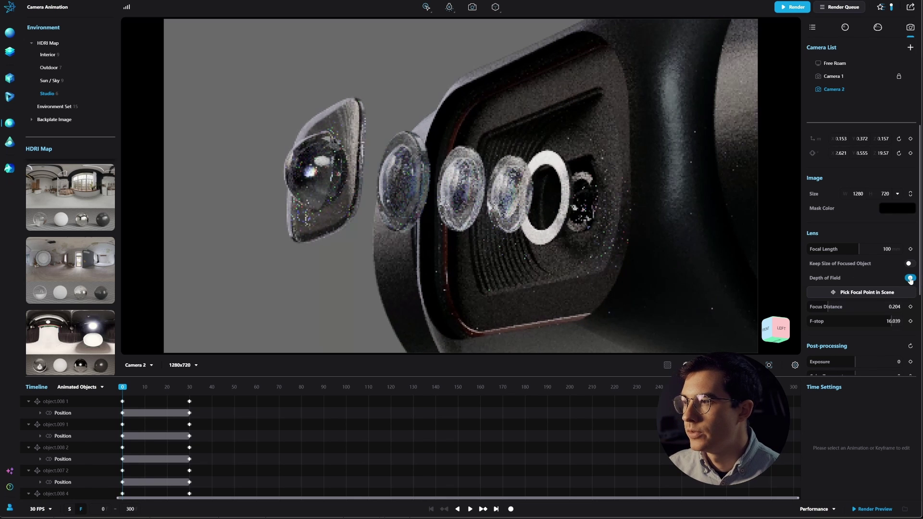
pyautogui.click(858, 293)
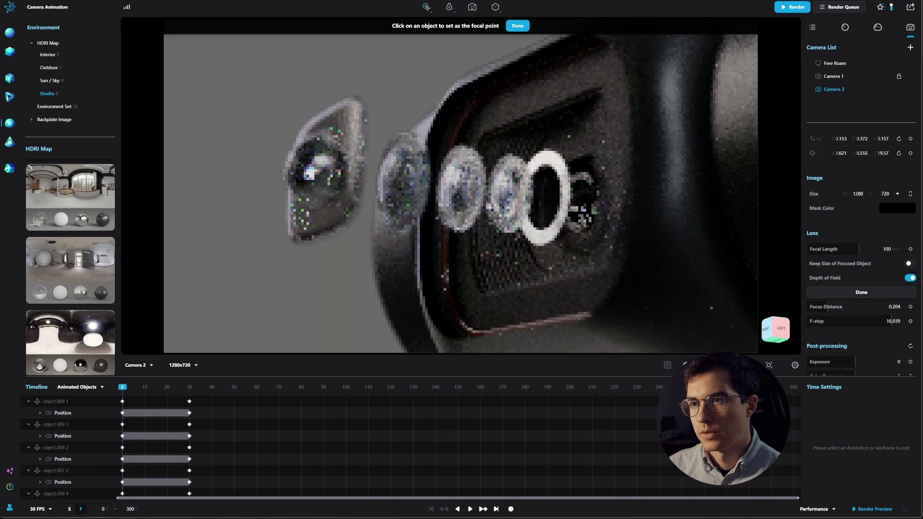
pyautogui.click(331, 162)
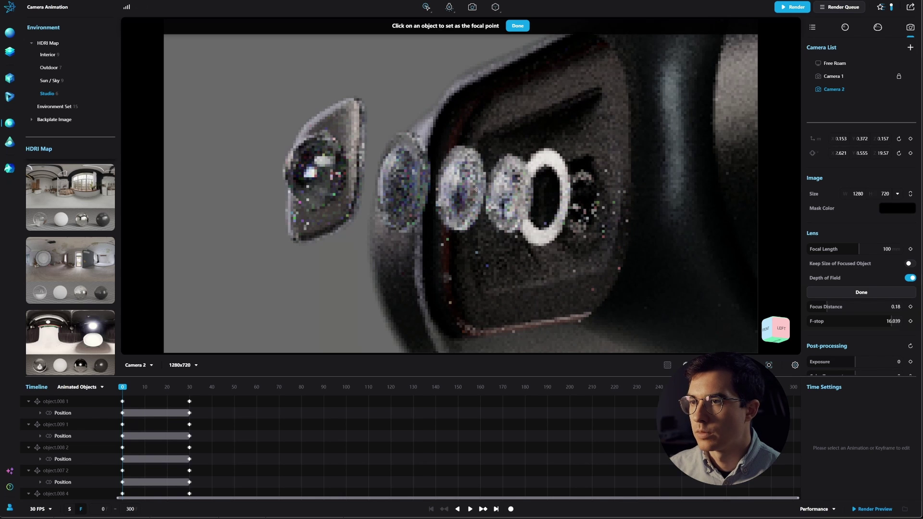
pyautogui.click(852, 292)
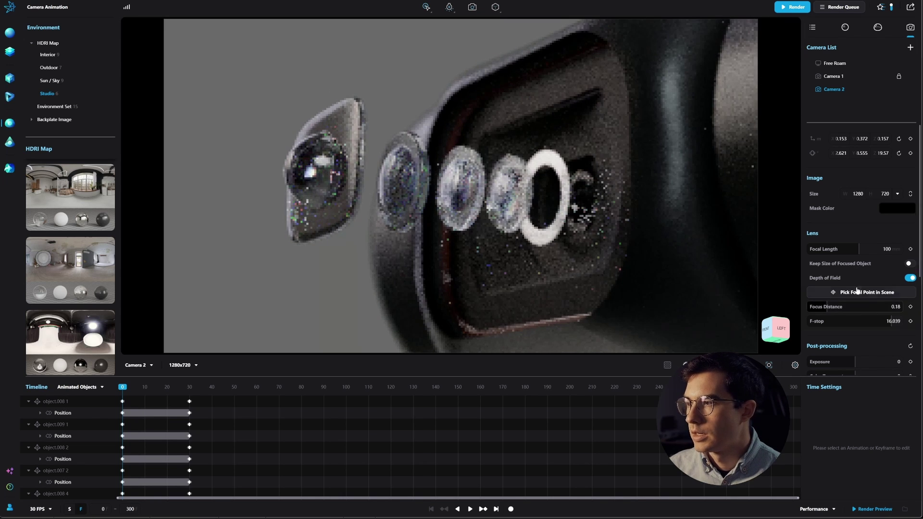
pyautogui.moveTo(892, 321); pyautogui.dragTo(871, 320)
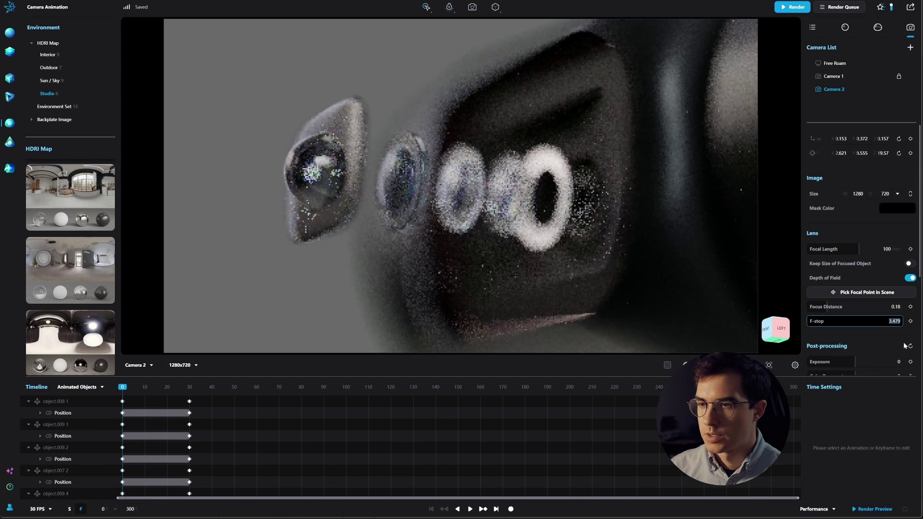
pyautogui.write('5')
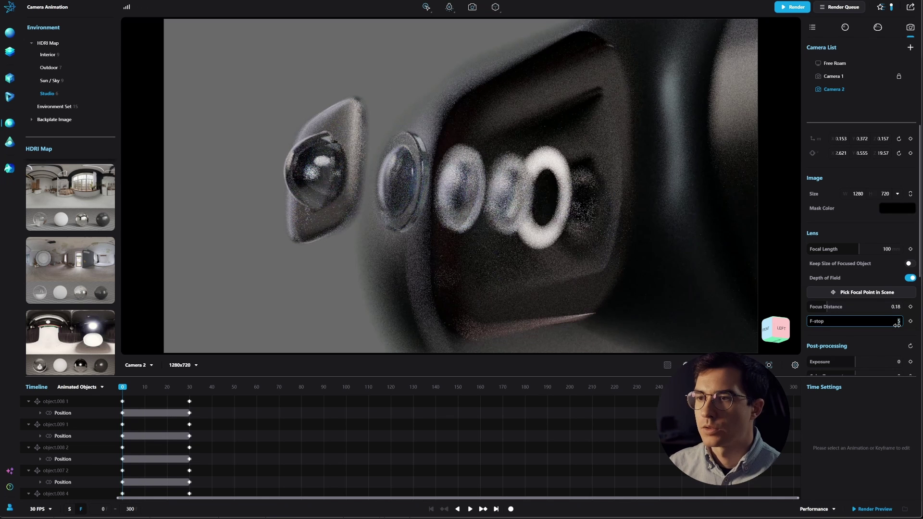
pyautogui.press('Return')
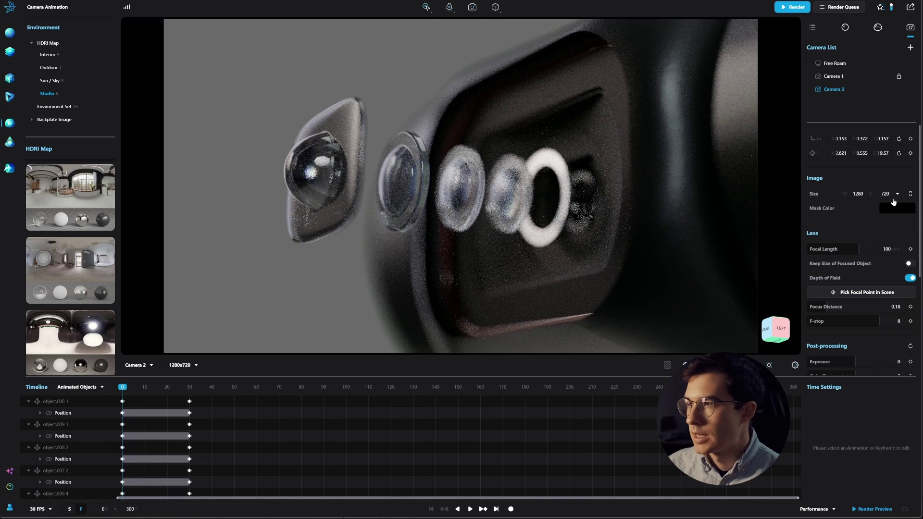
# At frame 0, keyframe Camera 2's position, rotation, focal length, focus distance and F-stop
pyautogui.click(911, 140)
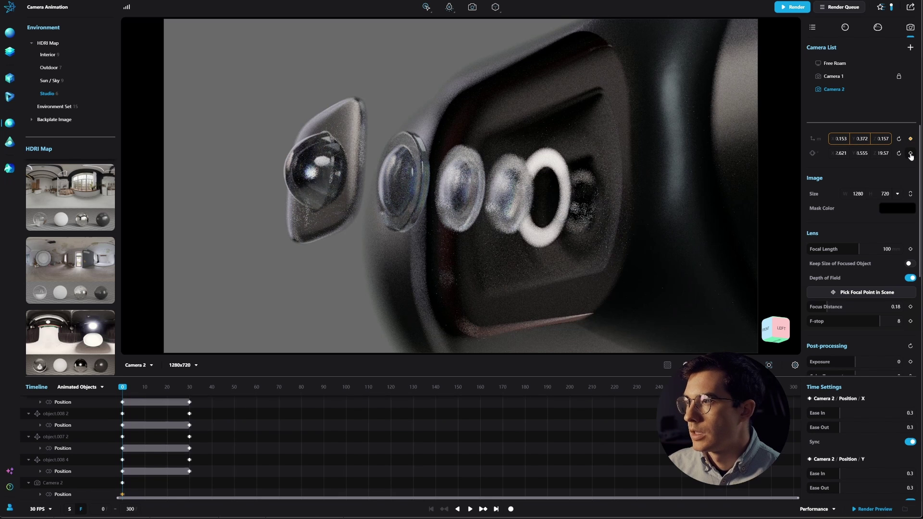
pyautogui.click(911, 154)
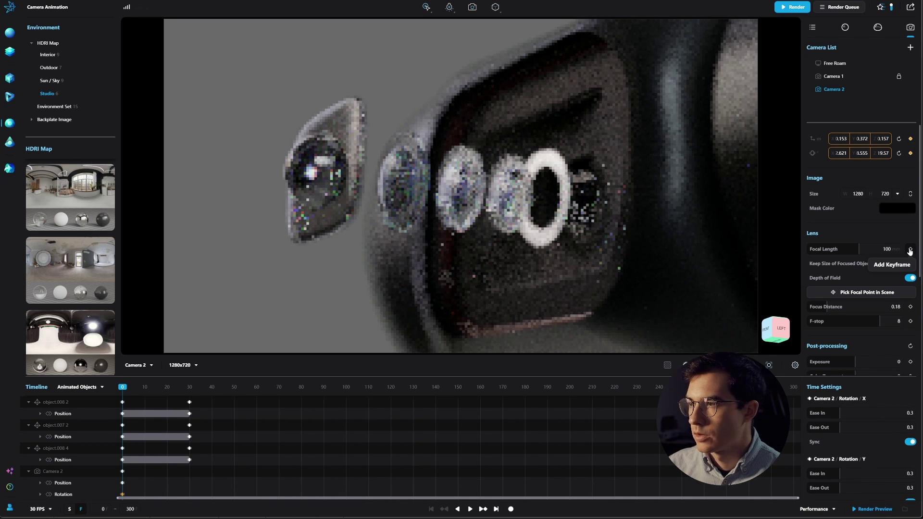
pyautogui.click(911, 249)
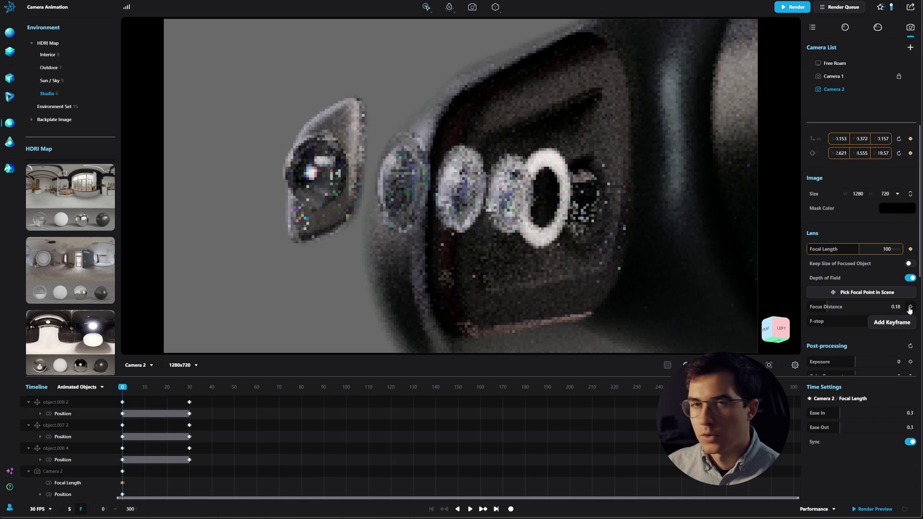
pyautogui.click(910, 308)
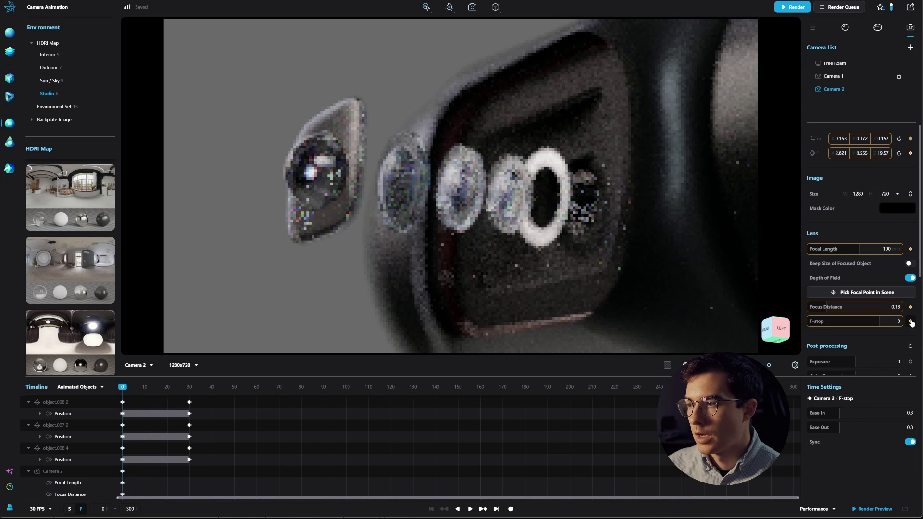
pyautogui.click(911, 322)
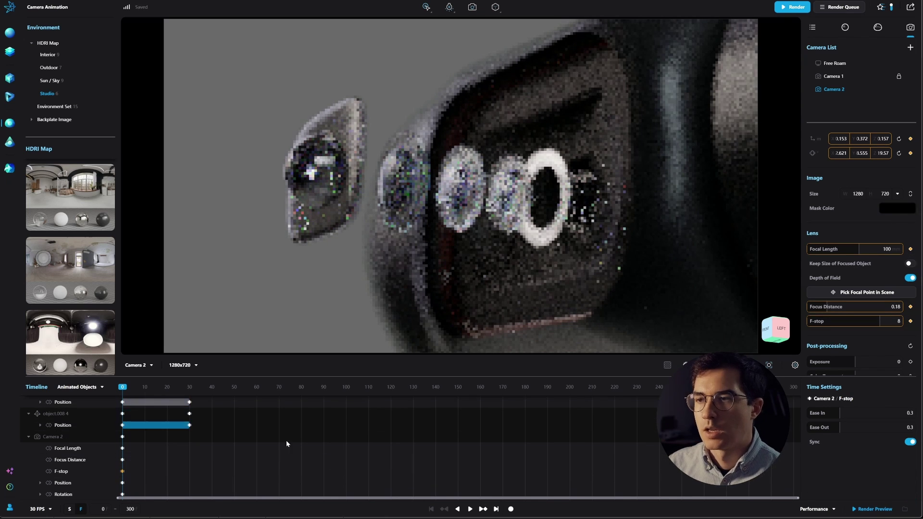
pyautogui.click(290, 441)
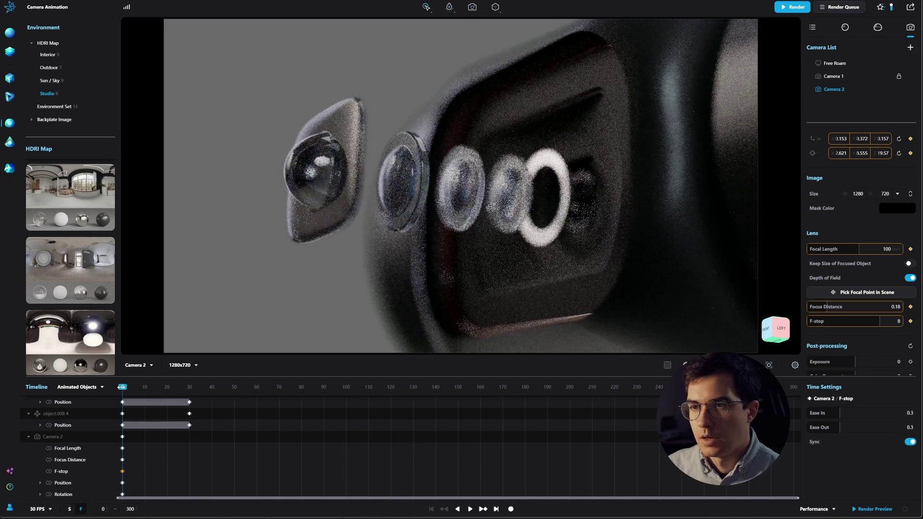
# Go to frame 30, then orbit and dolly Camera 2 out to frame the full gimbal head and arm
pyautogui.moveTo(123, 388); pyautogui.dragTo(190, 387)
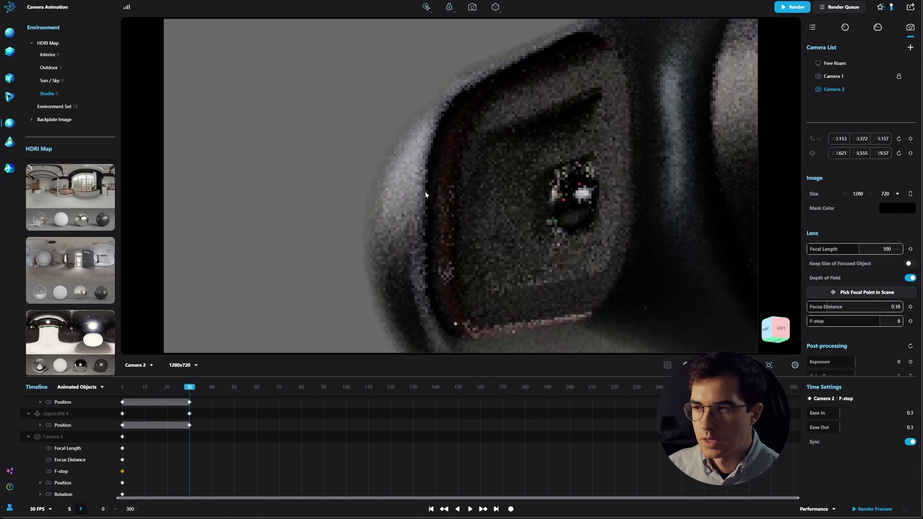
pyautogui.moveTo(425, 195); pyautogui.dragTo(408, 192)
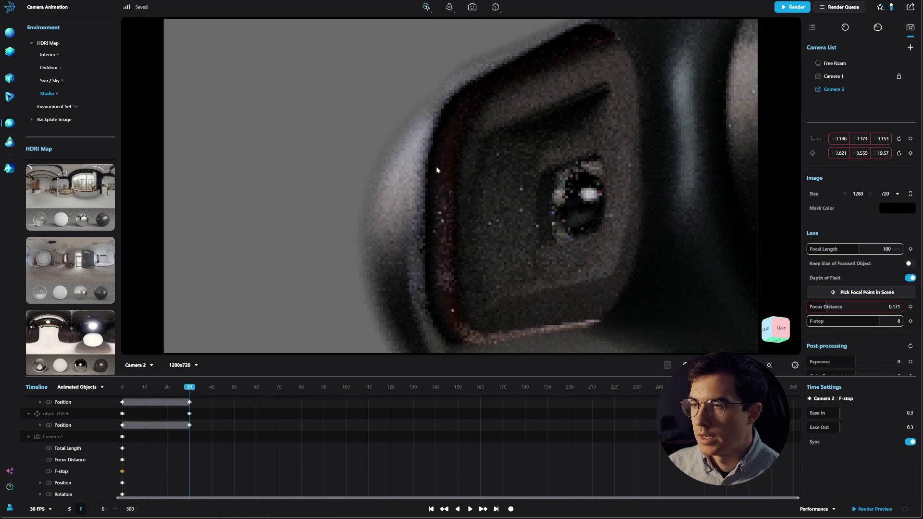
pyautogui.scroll(3, 436, 171)
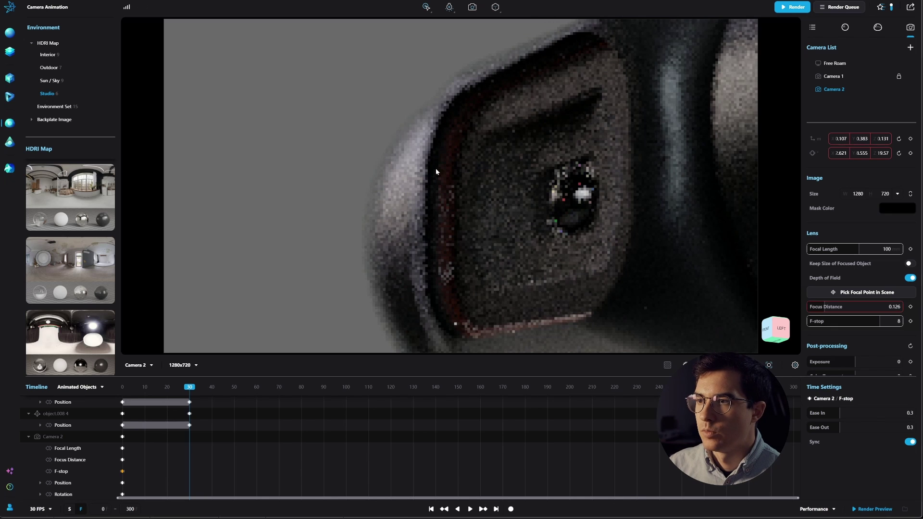
pyautogui.scroll(2, 436, 172)
pyautogui.scroll(-5, 434, 176)
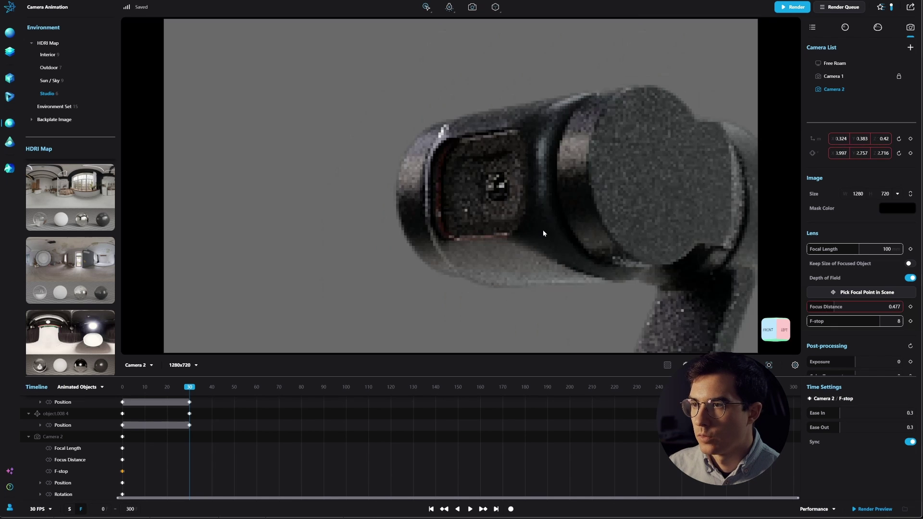
pyautogui.scroll(-3, 460, 184)
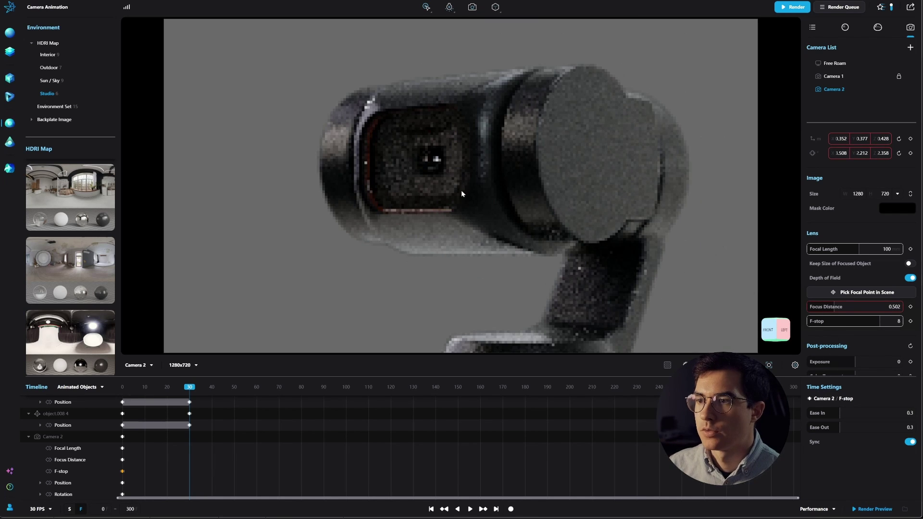
pyautogui.scroll(-3, 474, 220)
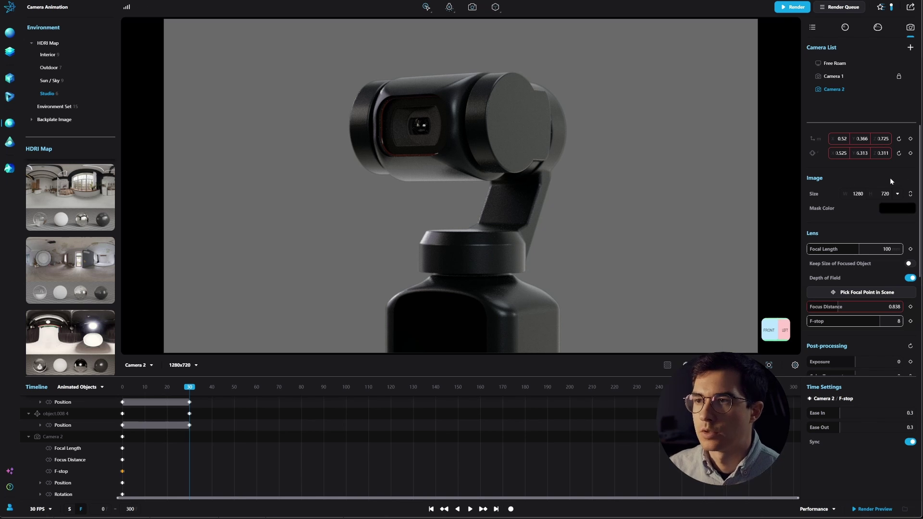
# Keyframe Camera 2 at frame 30 and keyframe focus distance 0.854 picked on the gimbal lens
pyautogui.click(911, 140)
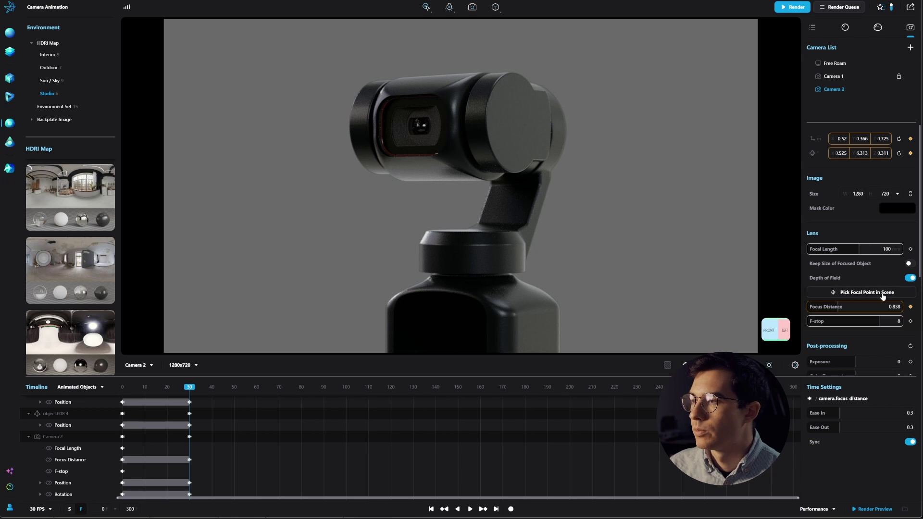
pyautogui.click(858, 293)
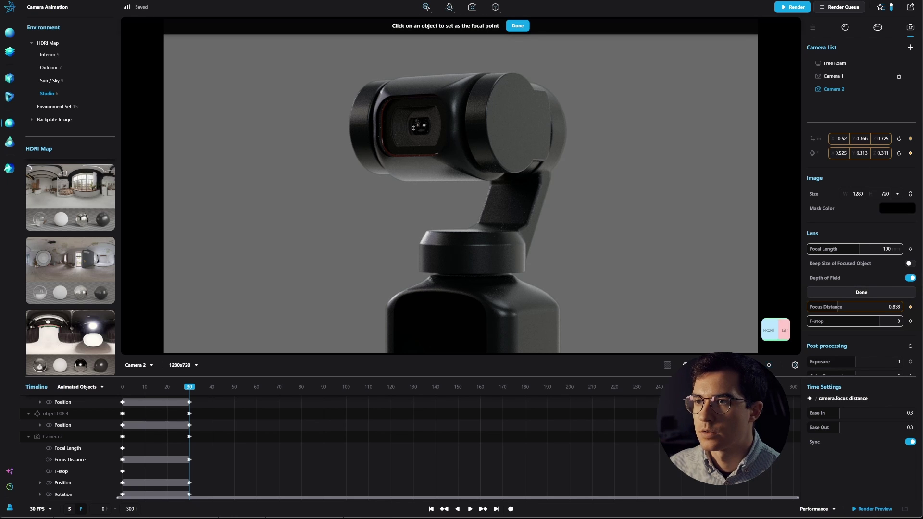
pyautogui.click(426, 129)
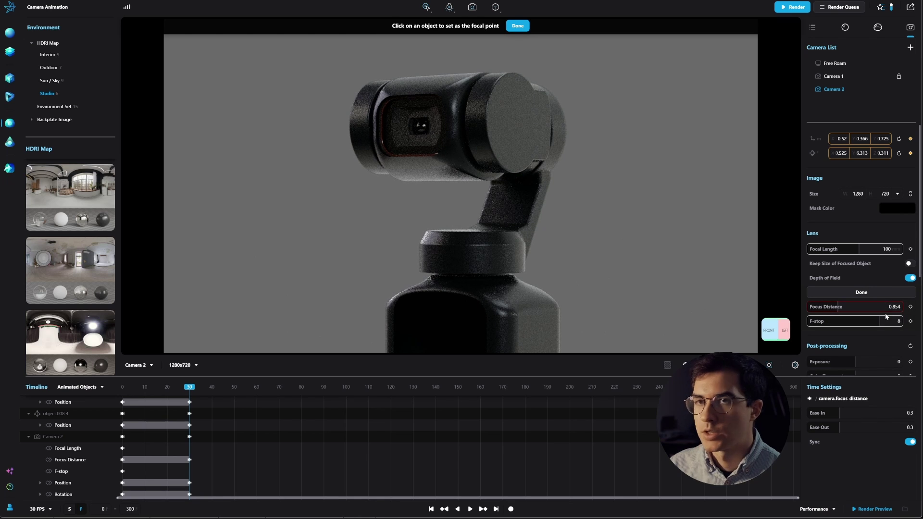
pyautogui.click(910, 308)
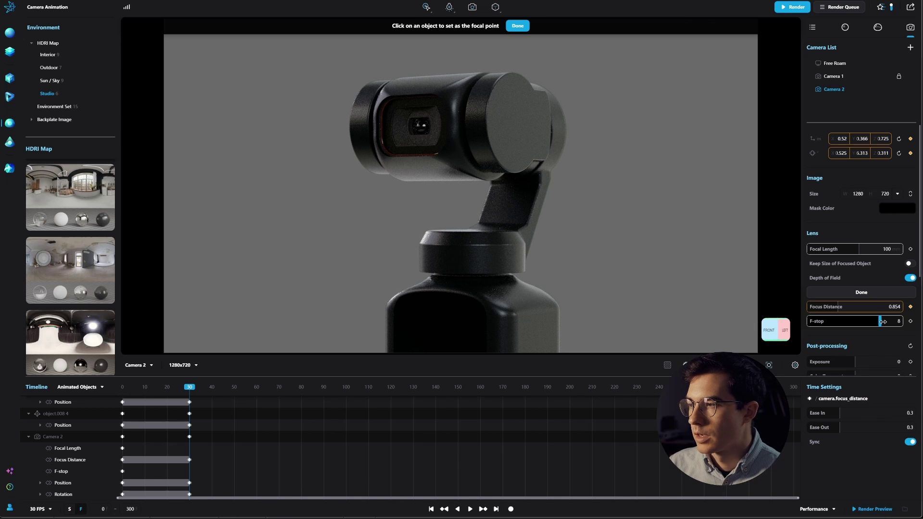
# Set Camera 2's F-stop to 2 and keyframe it at frame 30
pyautogui.moveTo(882, 321); pyautogui.dragTo(854, 322)
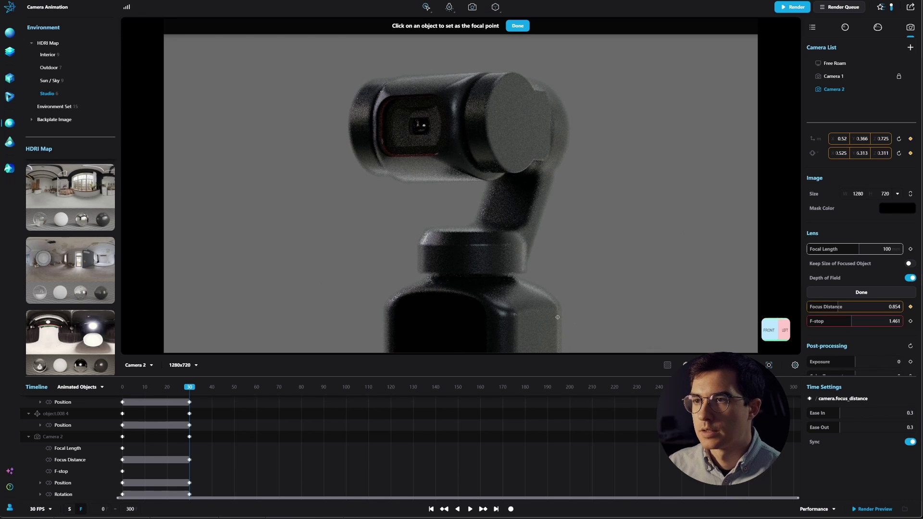
pyautogui.moveTo(851, 324); pyautogui.dragTo(866, 321)
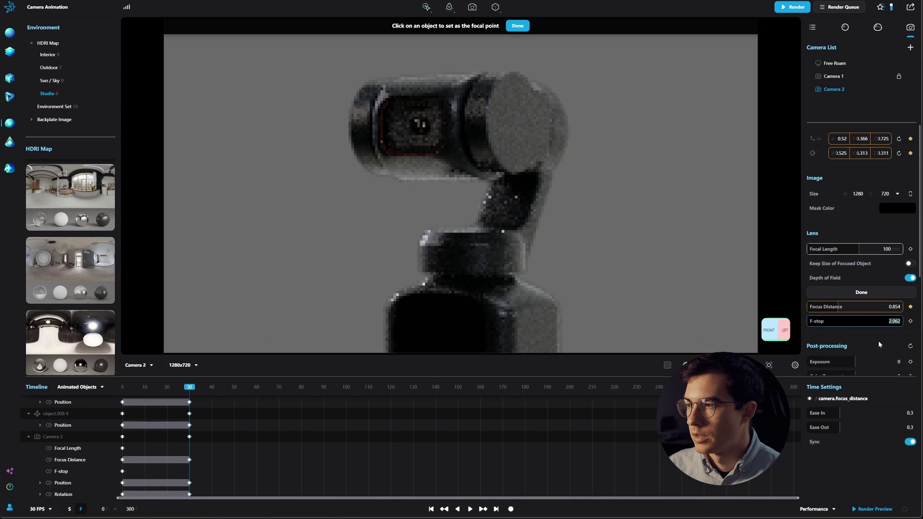
pyautogui.write('2')
pyautogui.press('Return')
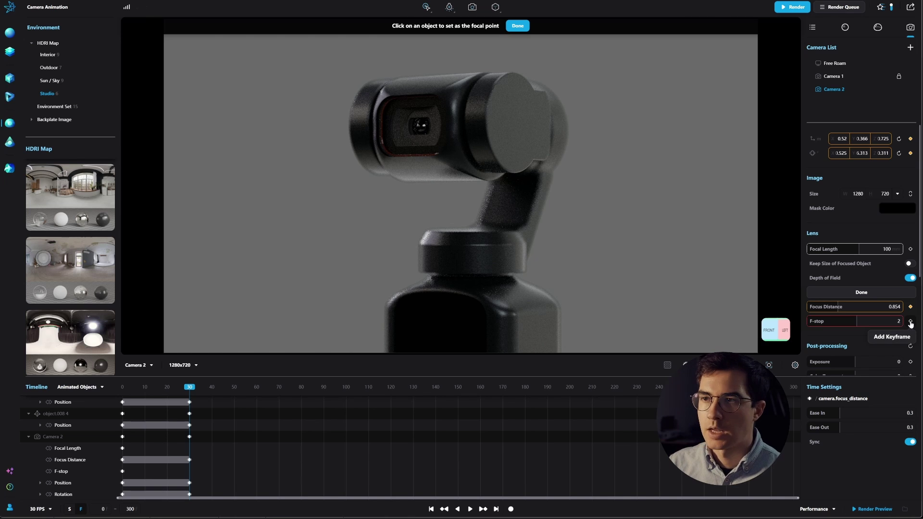
pyautogui.click(910, 321)
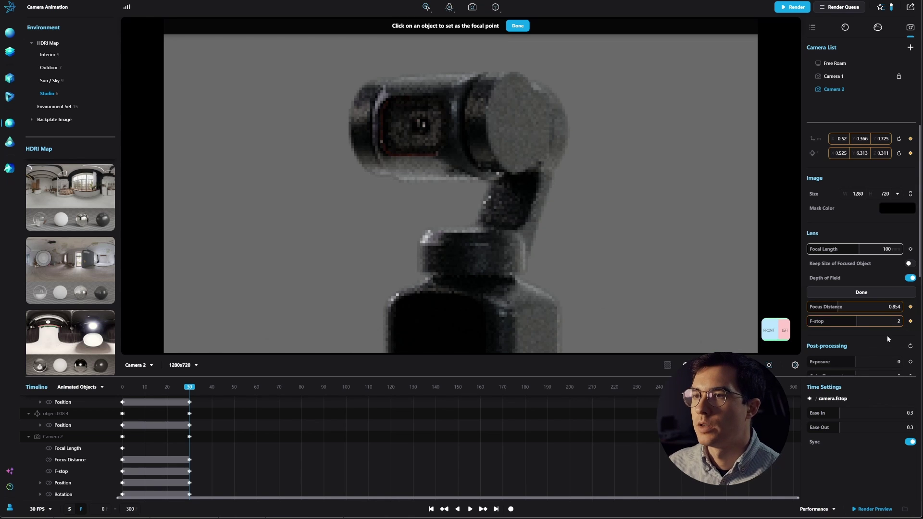
pyautogui.click(898, 292)
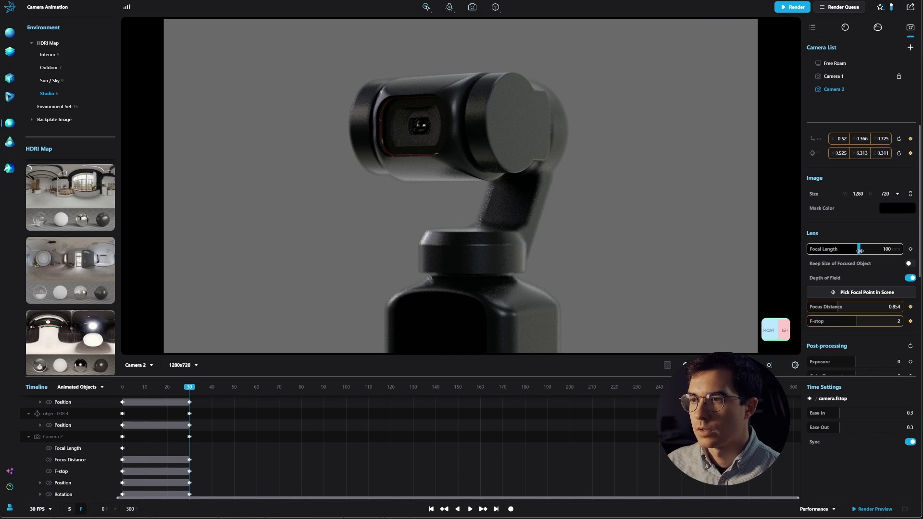
# Keep Camera 2's focal length at 100 after briefly trying a shorter value
pyautogui.moveTo(860, 250); pyautogui.dragTo(857, 250)
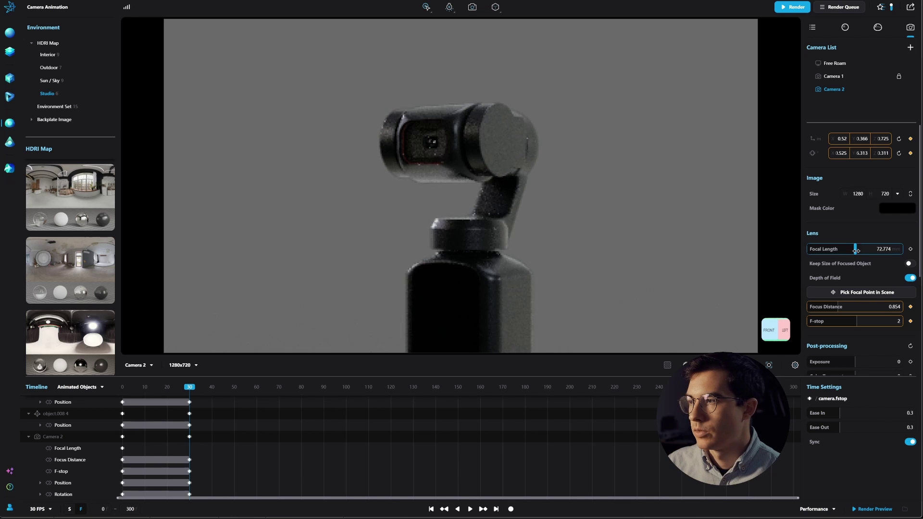
pyautogui.click(879, 249)
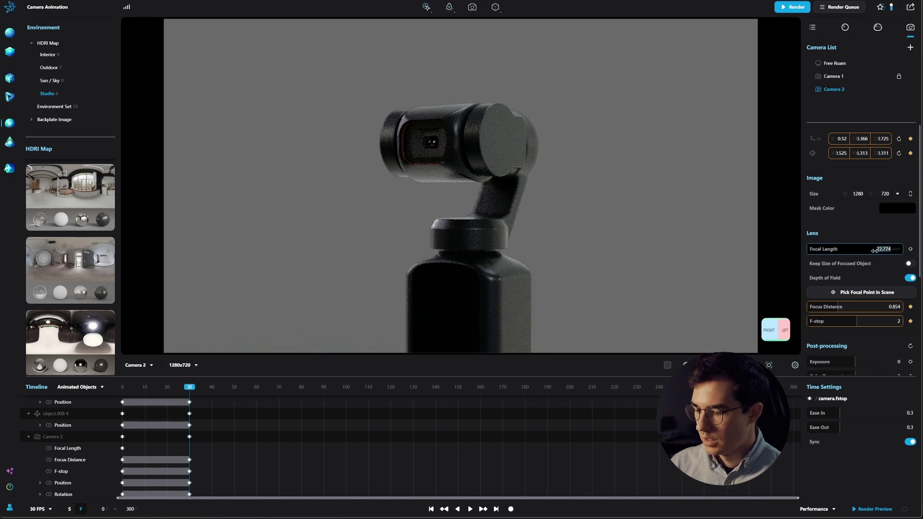
pyautogui.write('100')
pyautogui.press('Return')
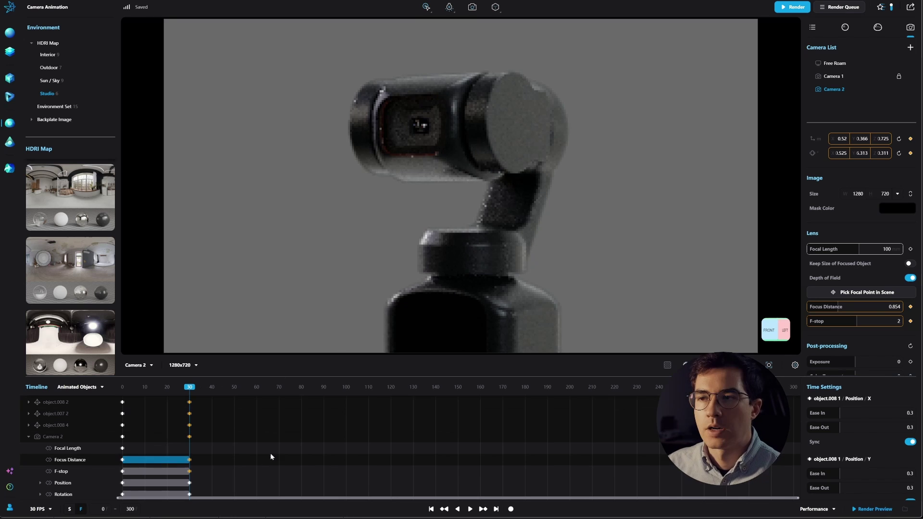
# Select the frame-30 keyframes and scrub Camera 2's move to frames 14 and 30, then back to 15
pyautogui.moveTo(205, 476); pyautogui.dragTo(190, 387)
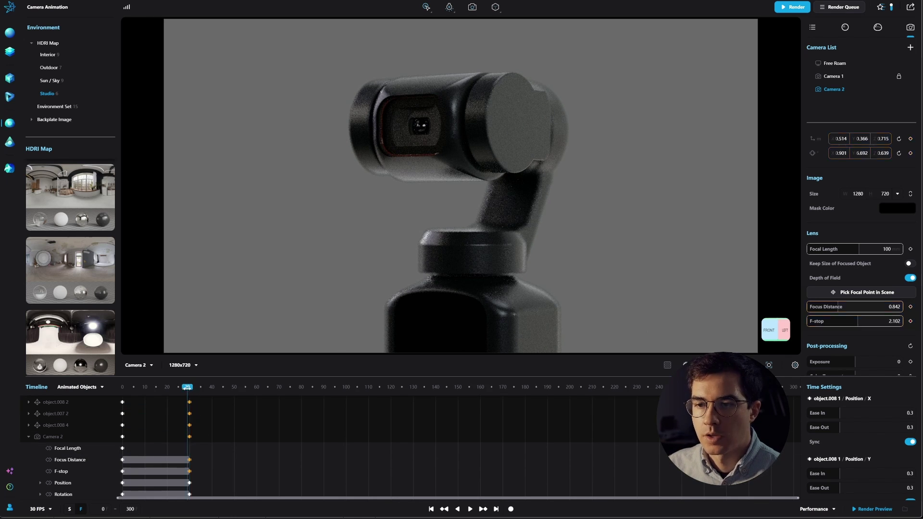
pyautogui.moveTo(190, 388); pyautogui.dragTo(121, 391)
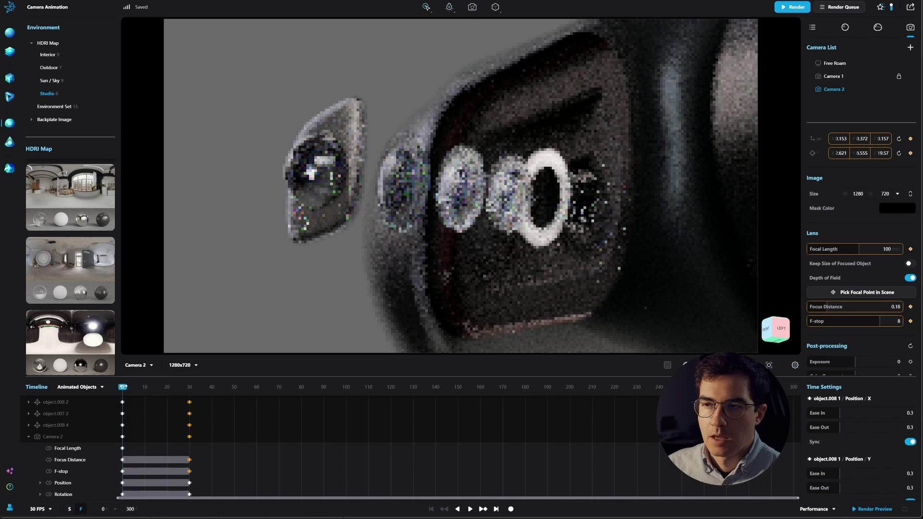
pyautogui.moveTo(123, 387); pyautogui.dragTo(158, 386)
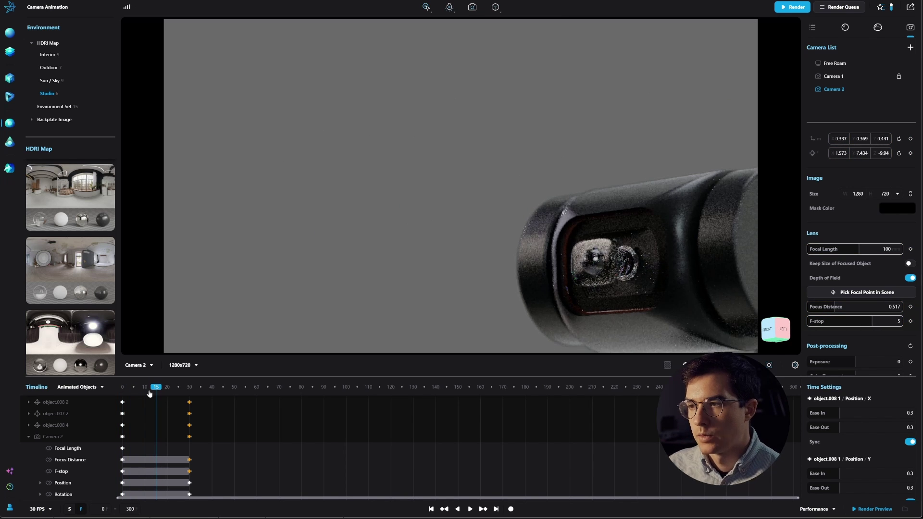
pyautogui.moveTo(156, 387); pyautogui.dragTo(190, 387)
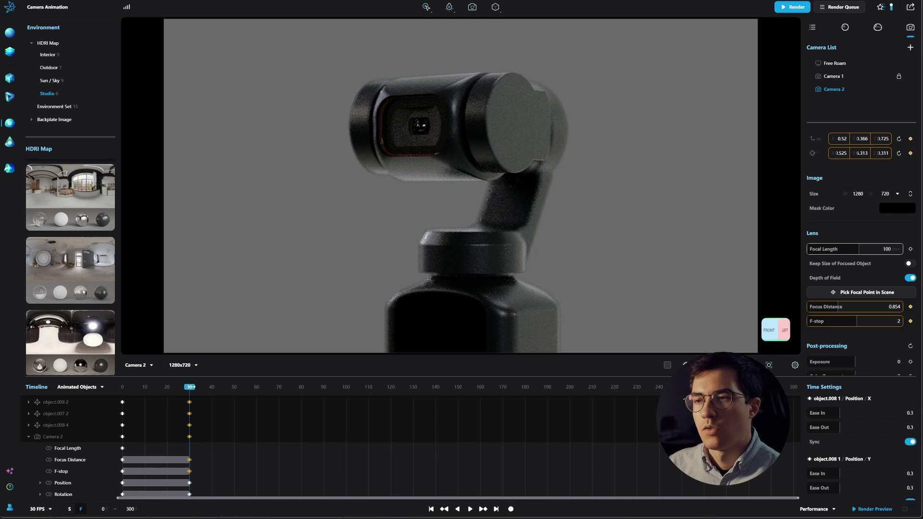
pyautogui.moveTo(190, 388); pyautogui.dragTo(155, 396)
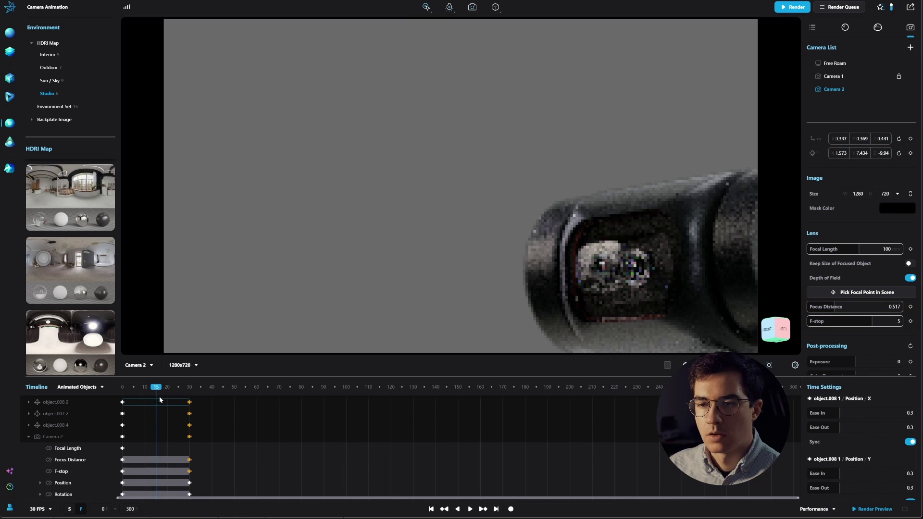
# Reframe Camera 2 at frame 15 and key its position and rotation there as a midpoint
pyautogui.click(160, 399)
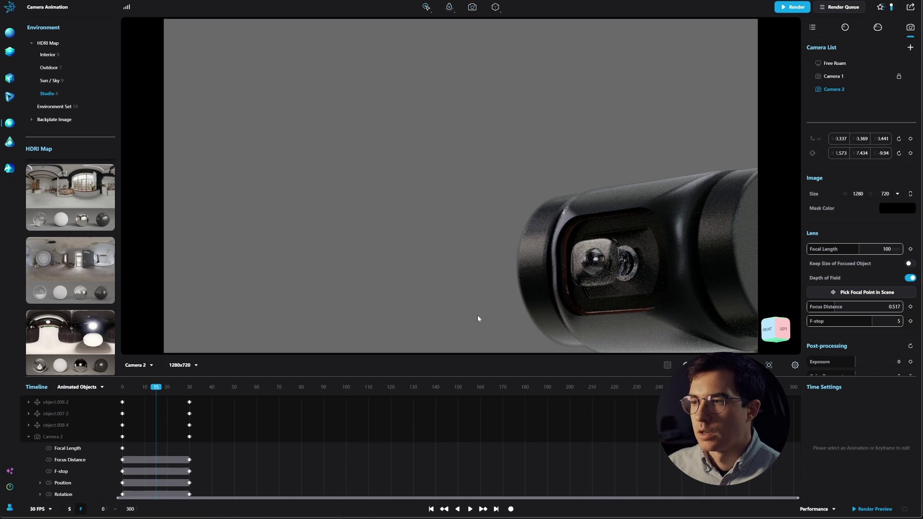
pyautogui.click(160, 394)
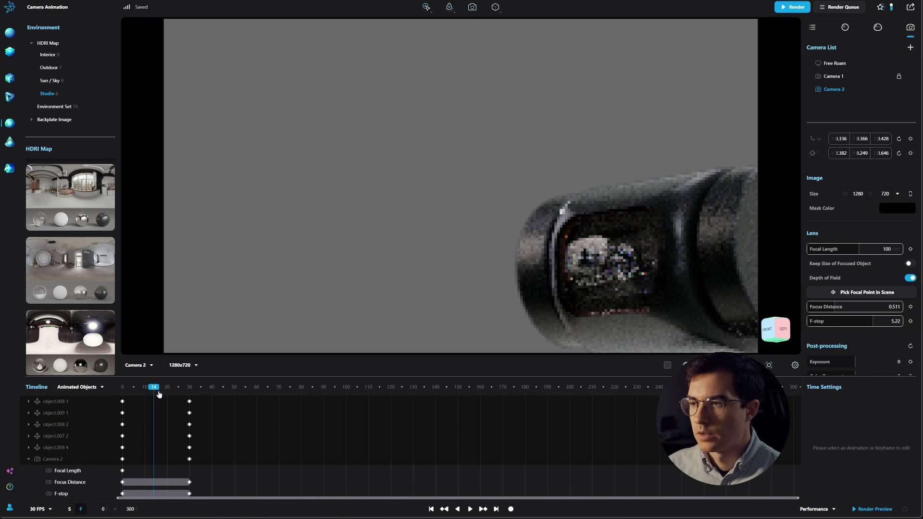
pyautogui.click(156, 393)
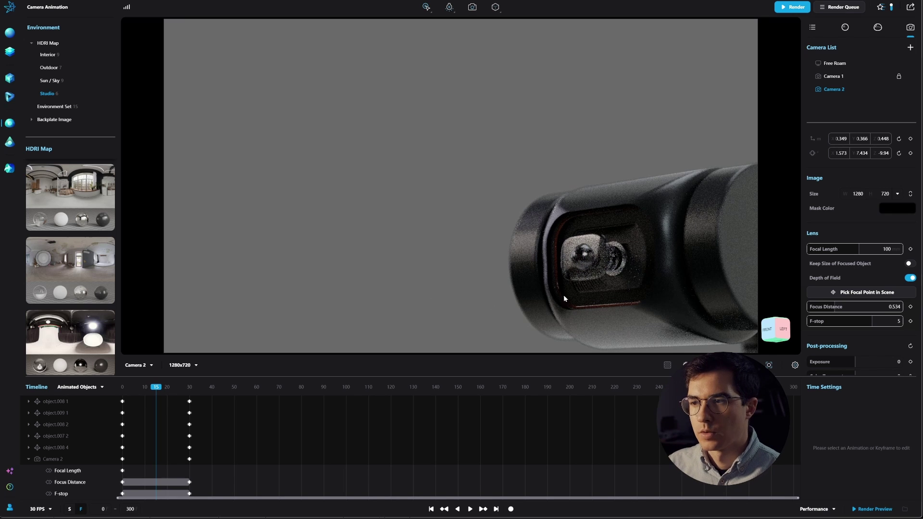
pyautogui.moveTo(600, 296); pyautogui.dragTo(495, 218)
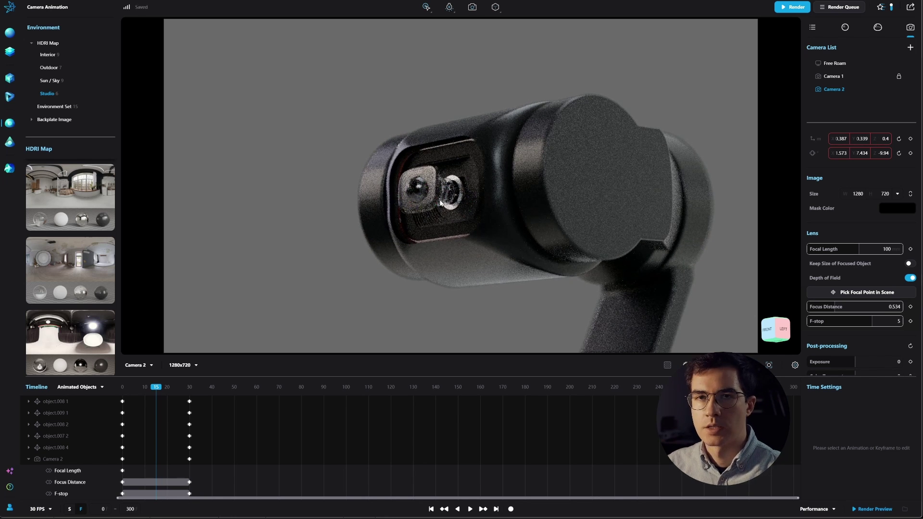
pyautogui.click(911, 140)
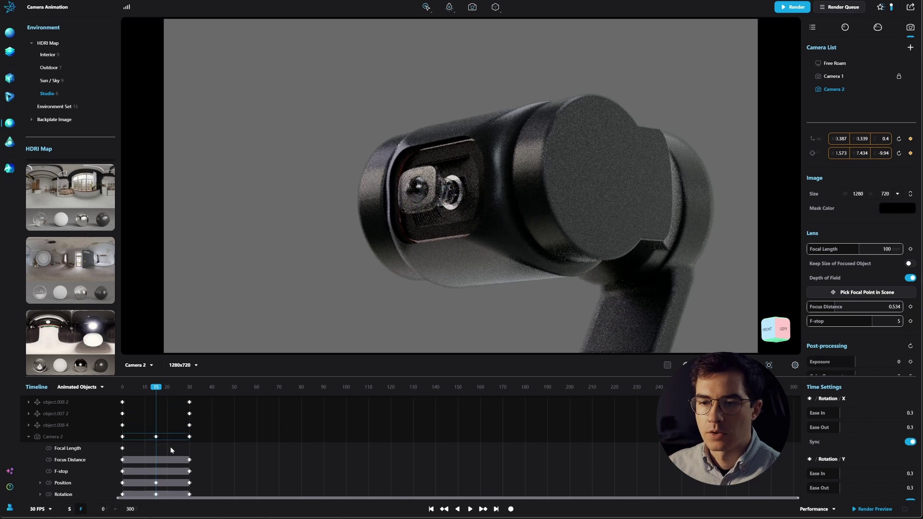
# Check Camera 2's Position and Rotation tracks, then scrub the opening frames to preview the push-in
pyautogui.click(154, 484)
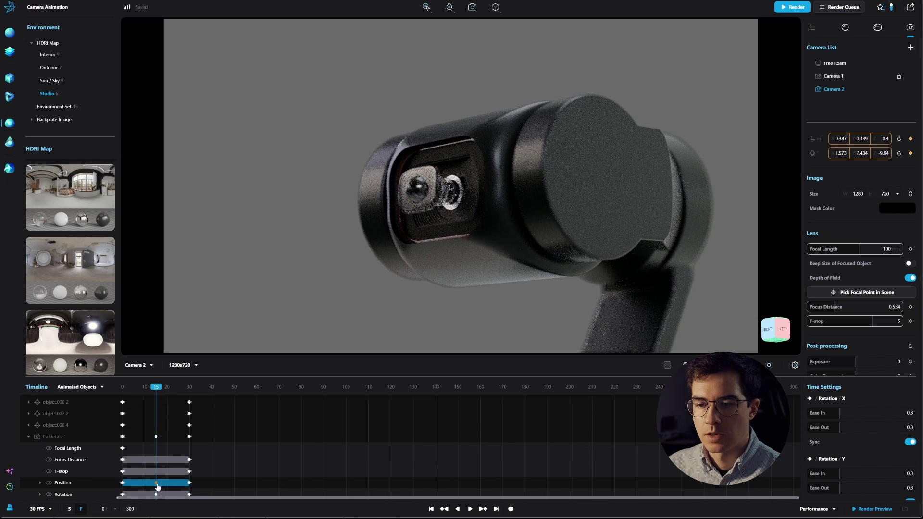
pyautogui.click(157, 495)
pyautogui.click(147, 486)
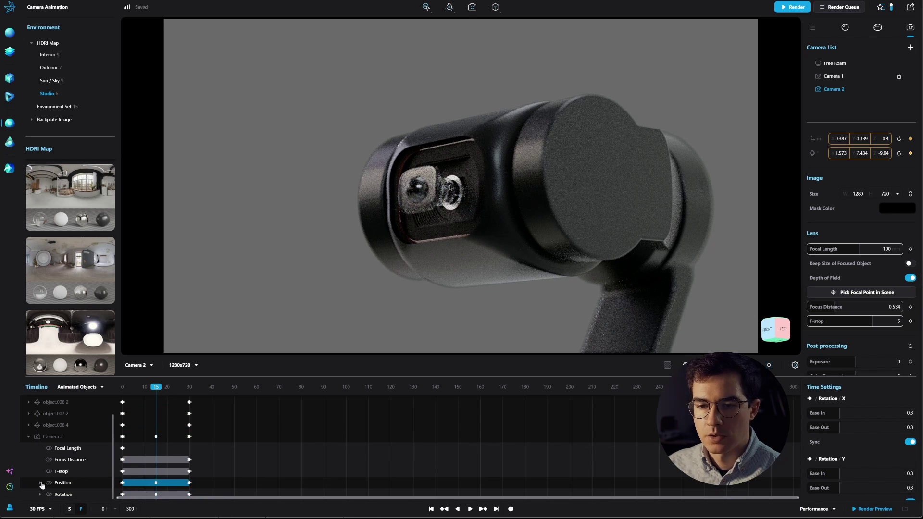
pyautogui.click(150, 487)
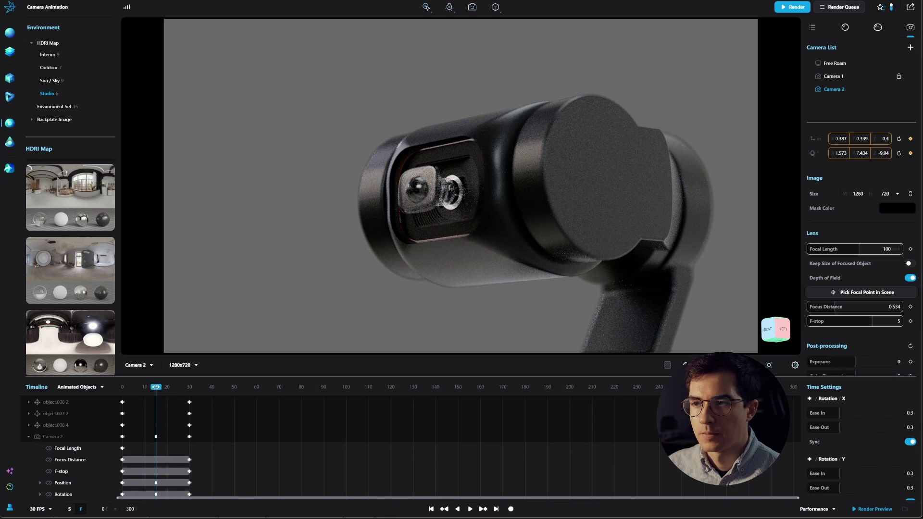
pyautogui.moveTo(156, 388); pyautogui.dragTo(190, 387)
# Move the five object keyframes and Camera 2's end keyframe from frame 30 to frame 60
pyautogui.click(180, 476)
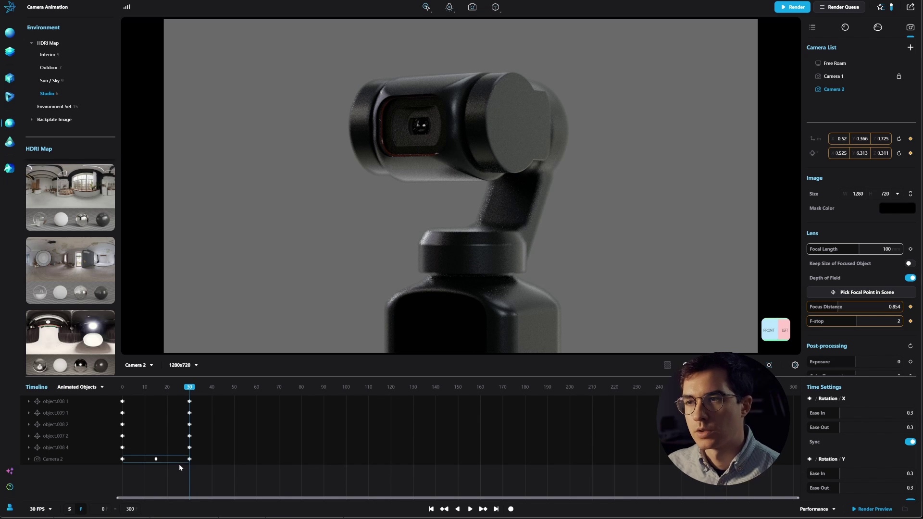
pyautogui.click(190, 402)
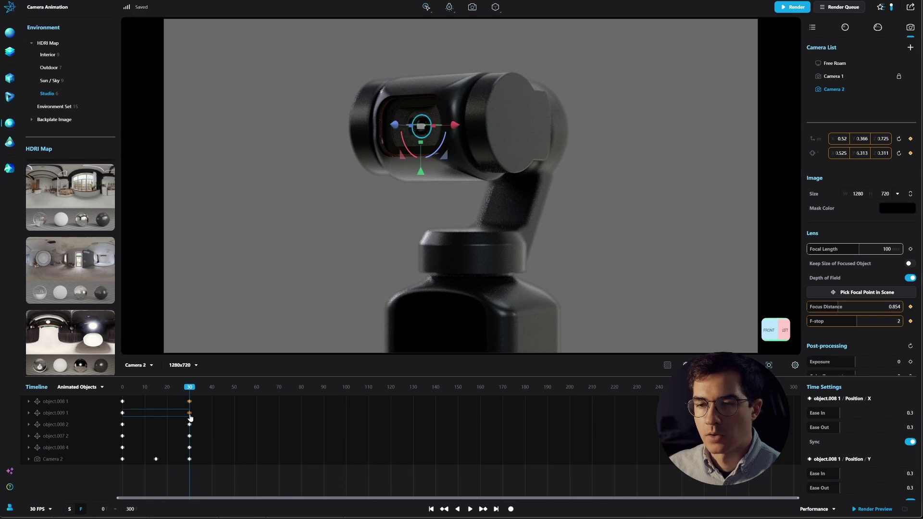
pyautogui.keyDown('shift'); pyautogui.click(189, 413); pyautogui.keyUp('shift')
pyautogui.keyDown('shift'); pyautogui.click(189, 425); pyautogui.keyUp('shift')
pyautogui.keyDown('shift'); pyautogui.click(189, 436); pyautogui.keyUp('shift')
pyautogui.keyDown('shift'); pyautogui.click(189, 448); pyautogui.keyUp('shift')
pyautogui.keyDown('shift'); pyautogui.click(190, 459); pyautogui.keyUp('shift')
pyautogui.moveTo(190, 460); pyautogui.dragTo(257, 404)
pyautogui.click(169, 457)
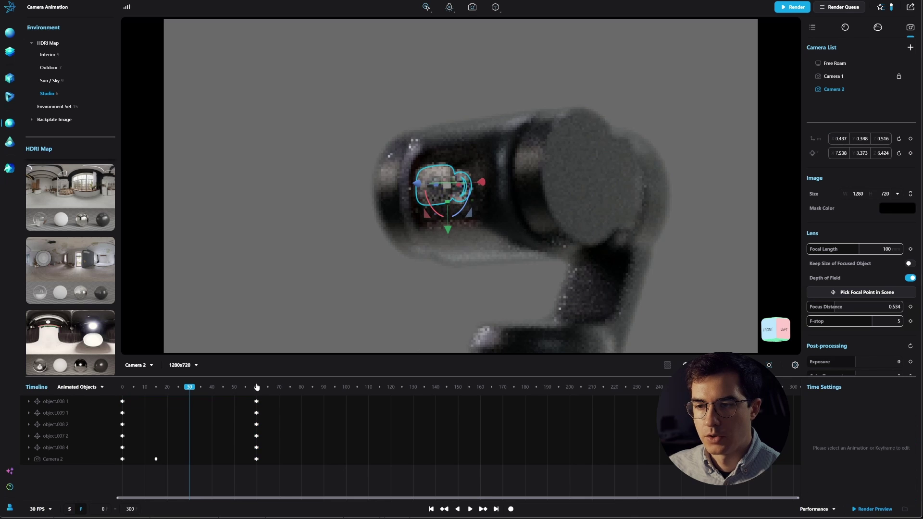
# Add a new Camera 2 keyframe at frame 30 and return the playhead to frame 0
pyautogui.click(157, 461)
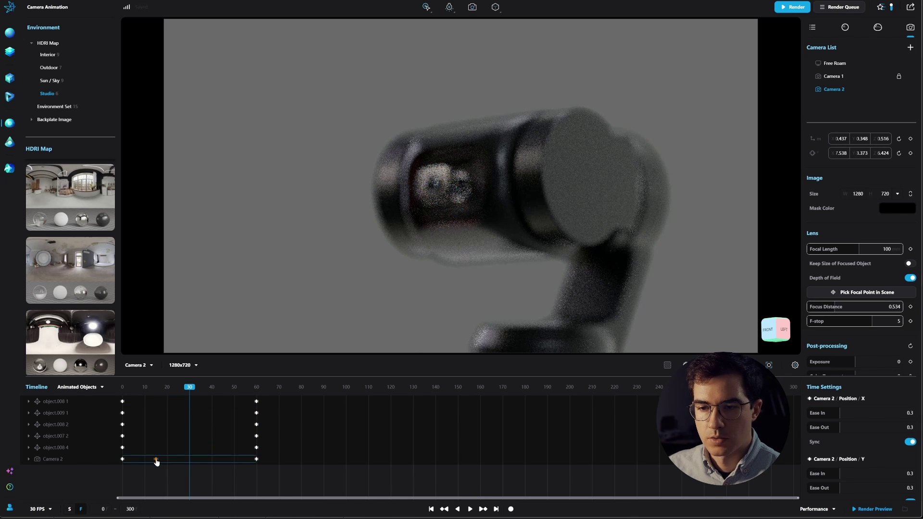
pyautogui.doubleClick(187, 463)
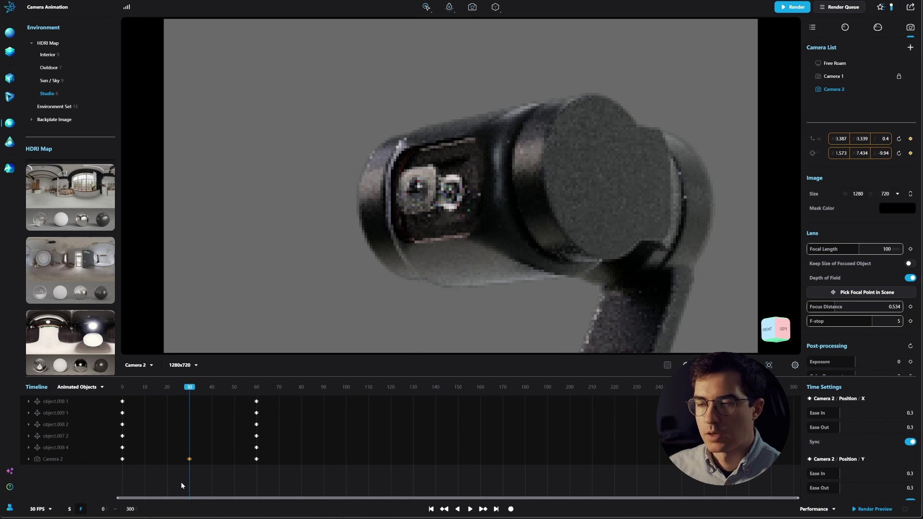
pyautogui.click(161, 461)
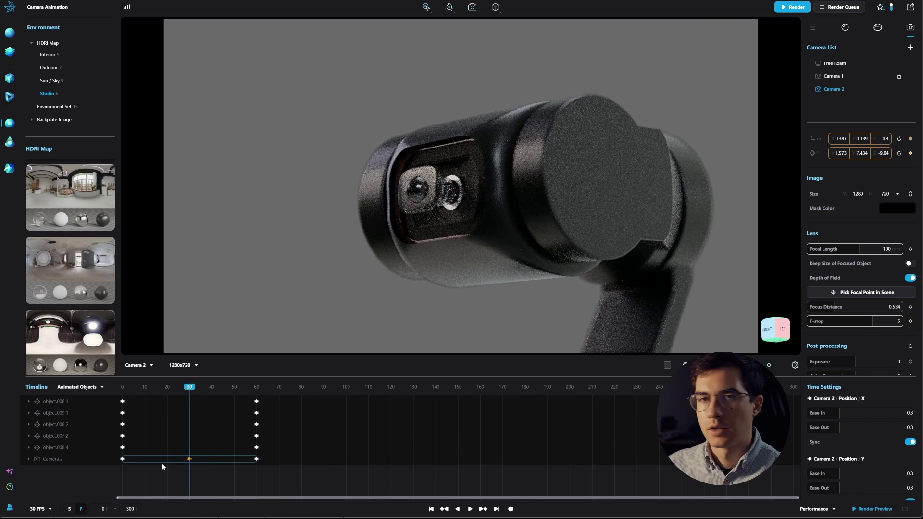
pyautogui.click(161, 480)
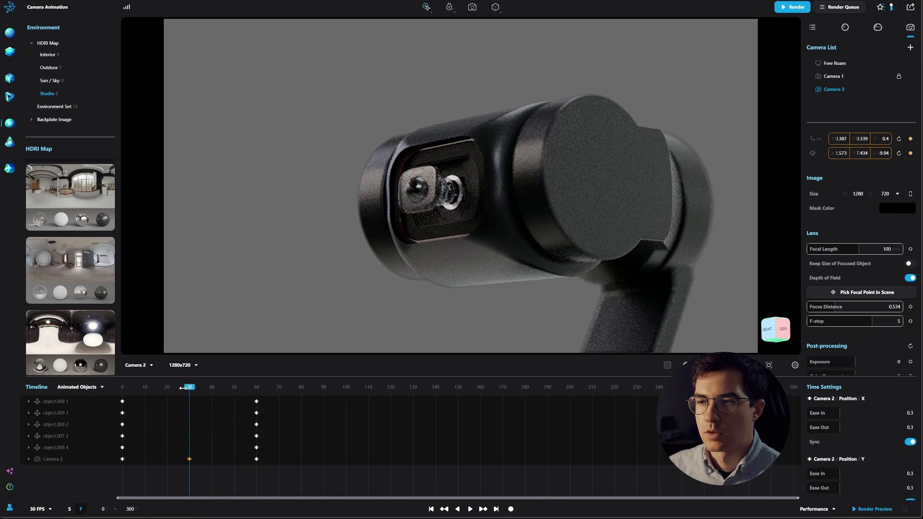
pyautogui.moveTo(169, 391); pyautogui.dragTo(109, 392)
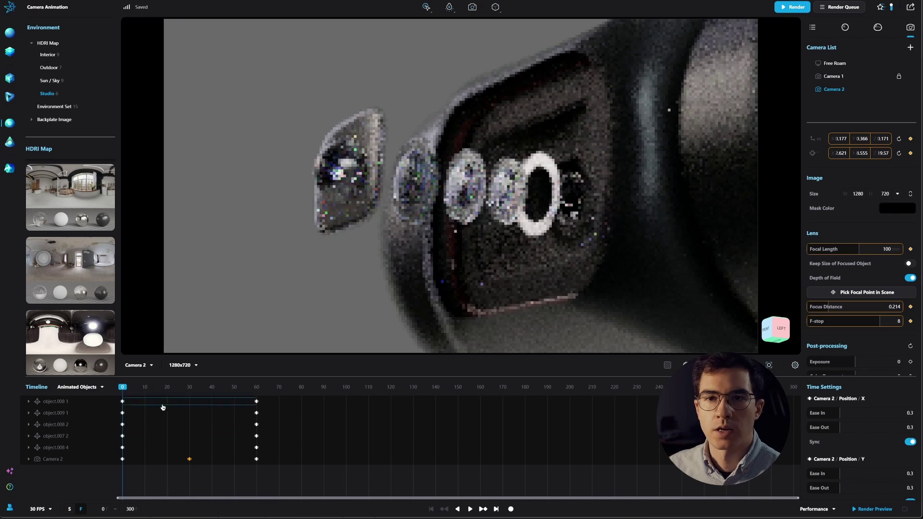
pyautogui.scroll(-5, 861, 443)
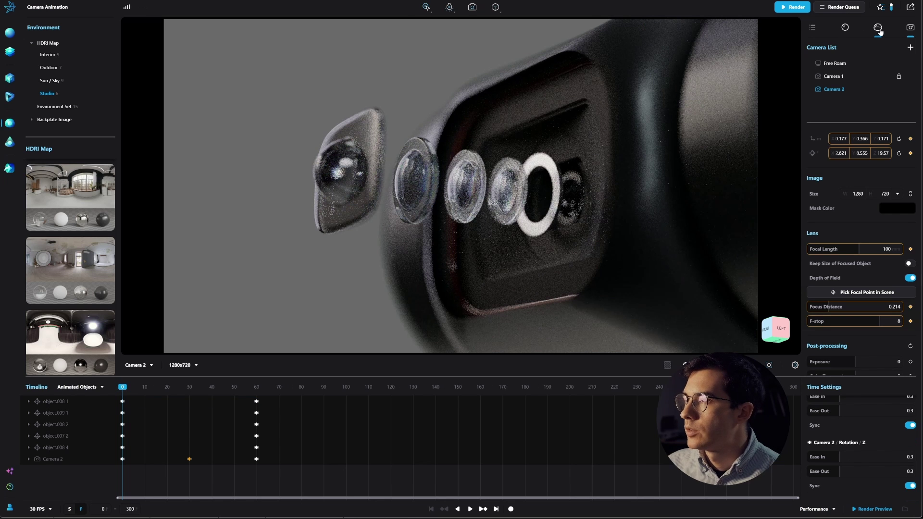
# Show the Small_Studio 05 HDRI as the render background and rotate it from 193.027 to 235.659
pyautogui.click(844, 64)
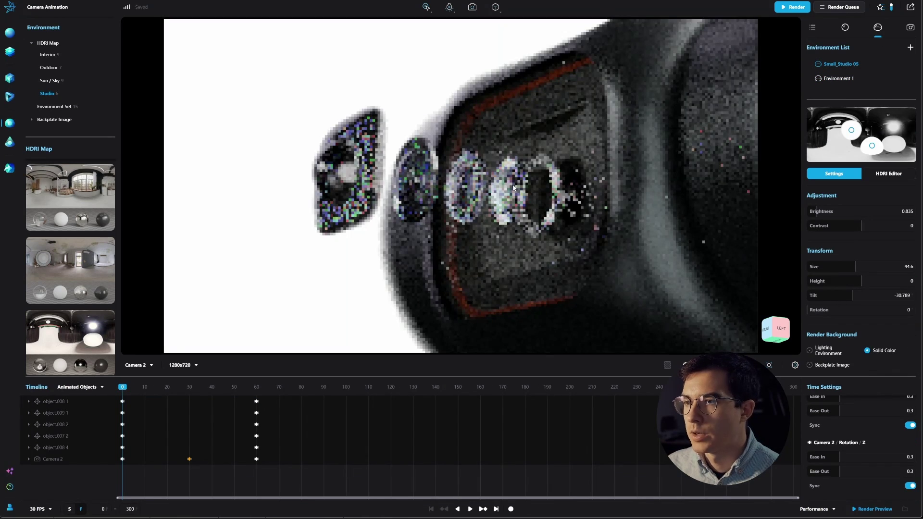
pyautogui.click(857, 310)
pyautogui.moveTo(858, 311)
pyautogui.mouseDown()
pyautogui.moveTo(847, 310)
pyautogui.moveTo(865, 310)
pyautogui.mouseUp()
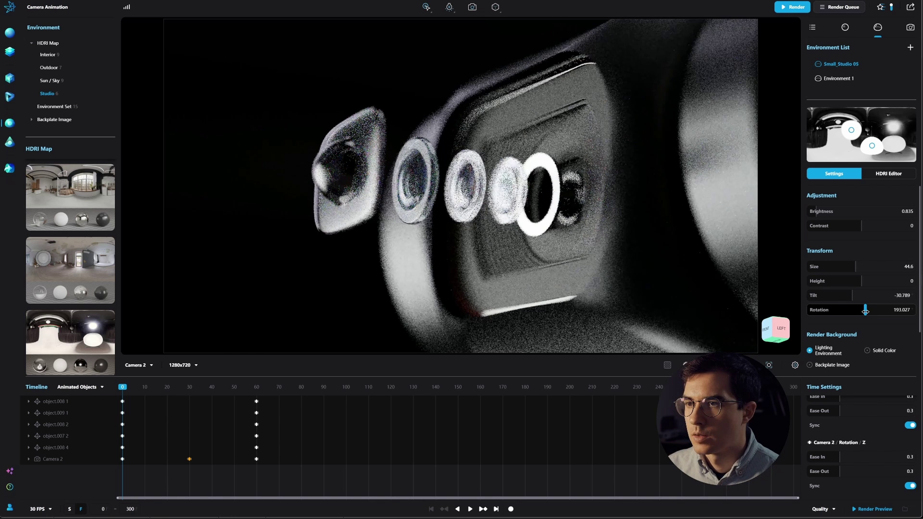
pyautogui.moveTo(866, 312); pyautogui.dragTo(879, 310)
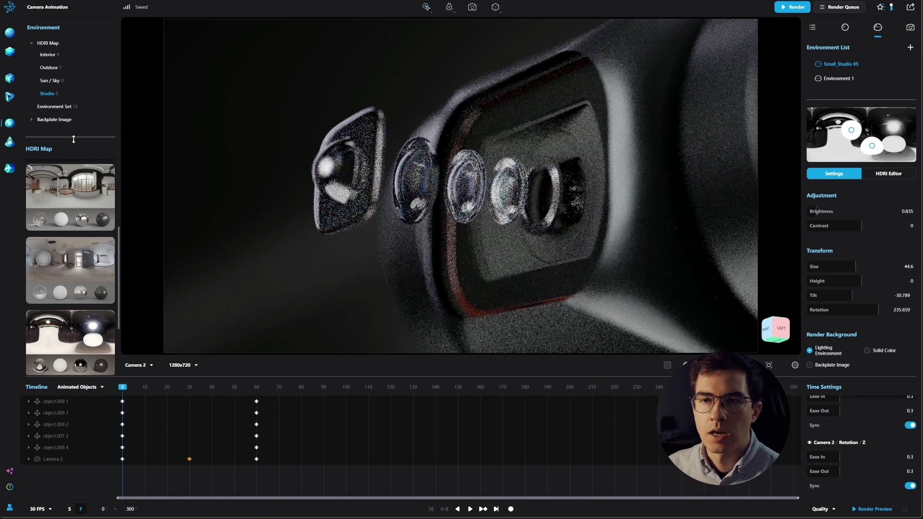
# Apply the Pro Studio Metal 03 preset environment set
pyautogui.click(61, 107)
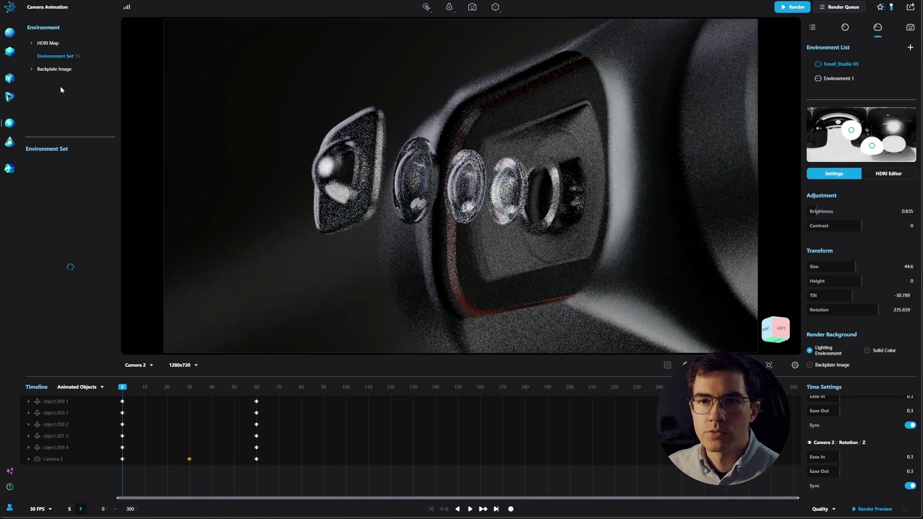
pyautogui.scroll(2, 71, 254)
pyautogui.scroll(-5, 88, 233)
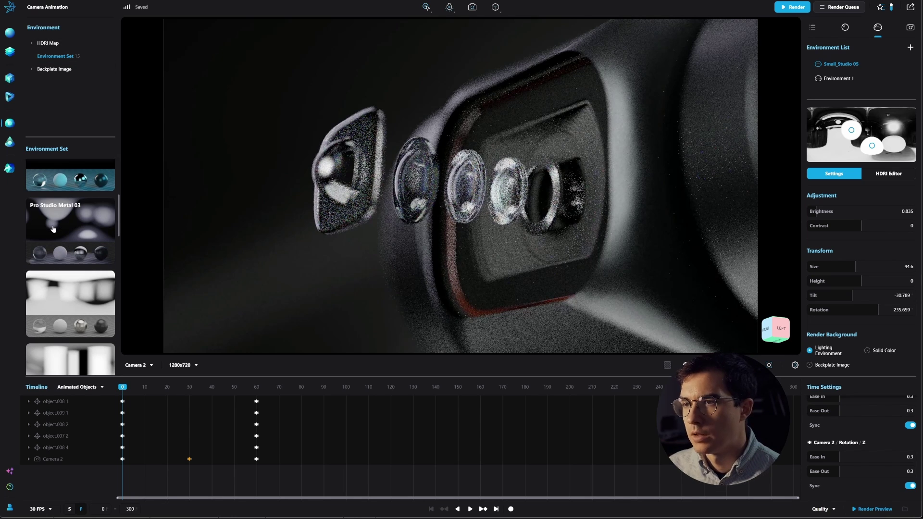
pyautogui.click(54, 229)
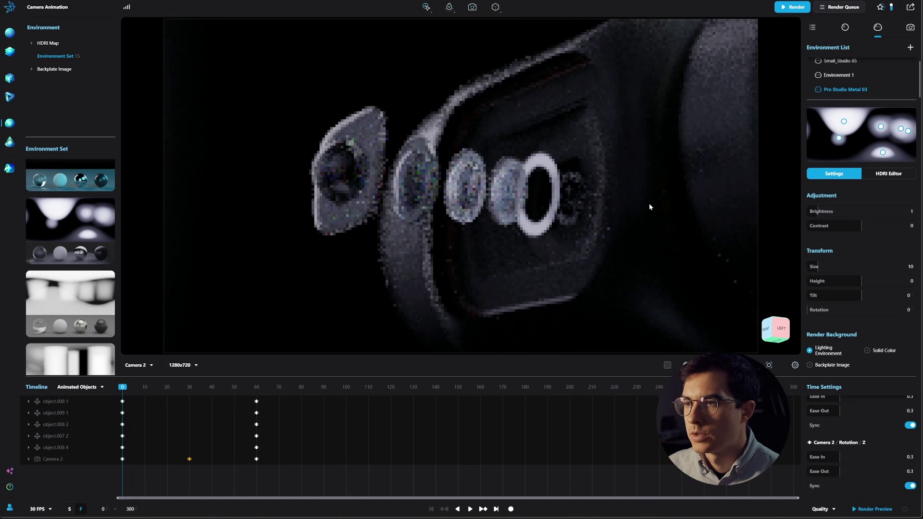
# Make the HDRI background a colour gradient running from dark blue-grey to black
pyautogui.click(883, 175)
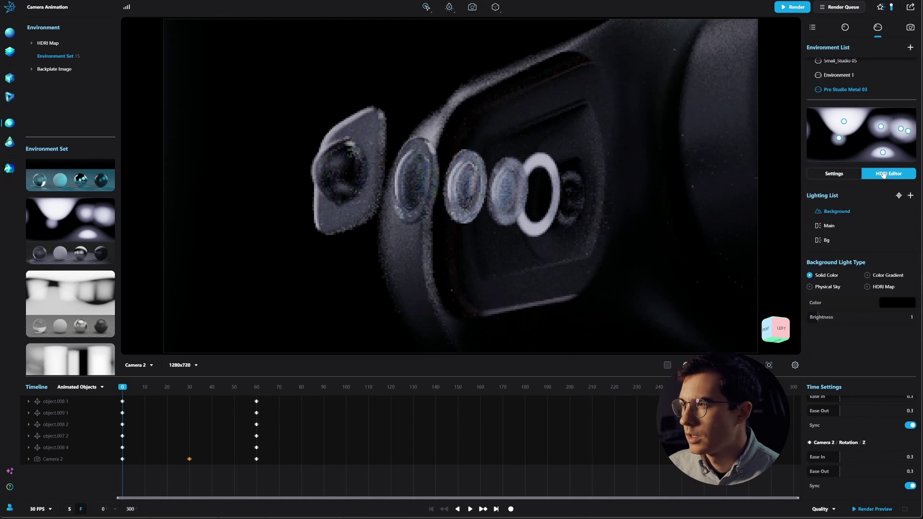
pyautogui.click(880, 277)
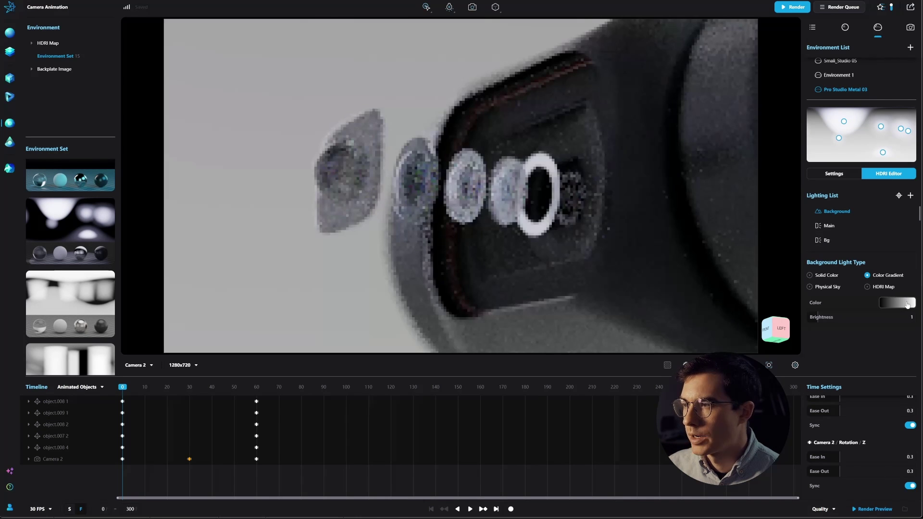
pyautogui.click(897, 302)
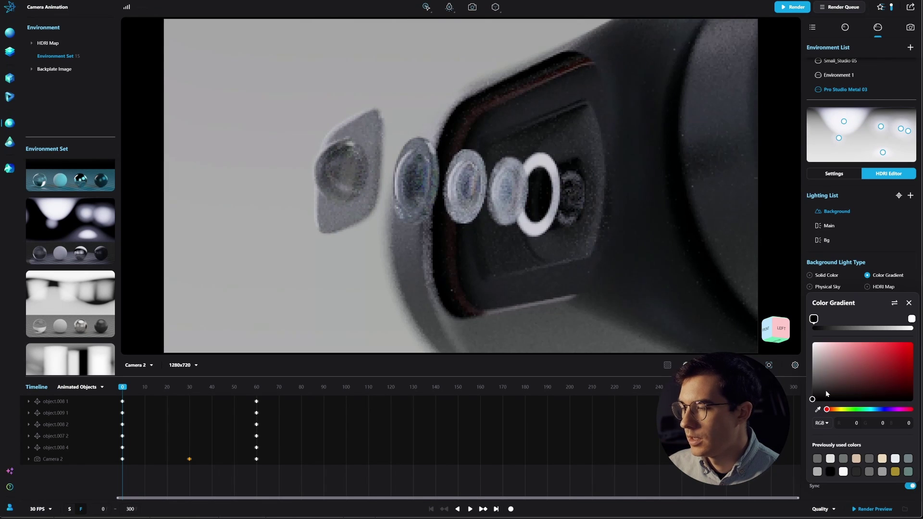
pyautogui.click(878, 410)
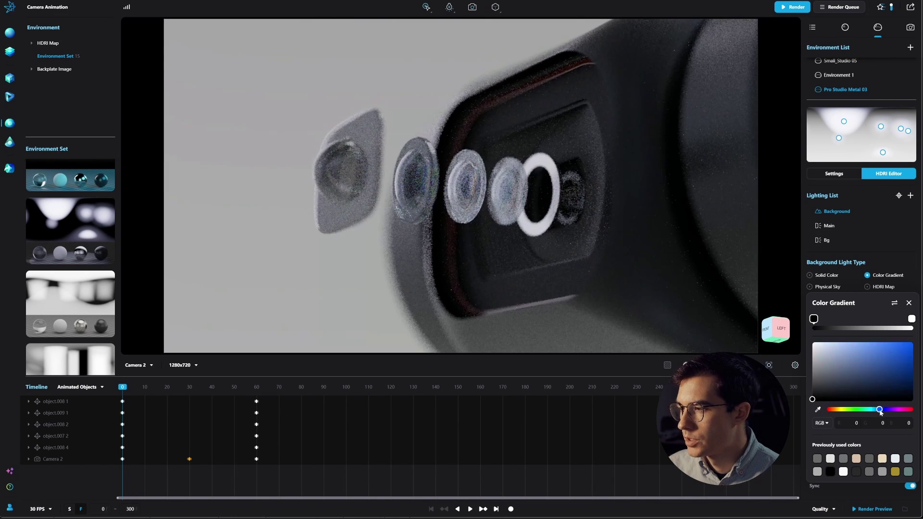
pyautogui.click(827, 388)
pyautogui.click(912, 318)
pyautogui.click(878, 409)
pyautogui.click(813, 398)
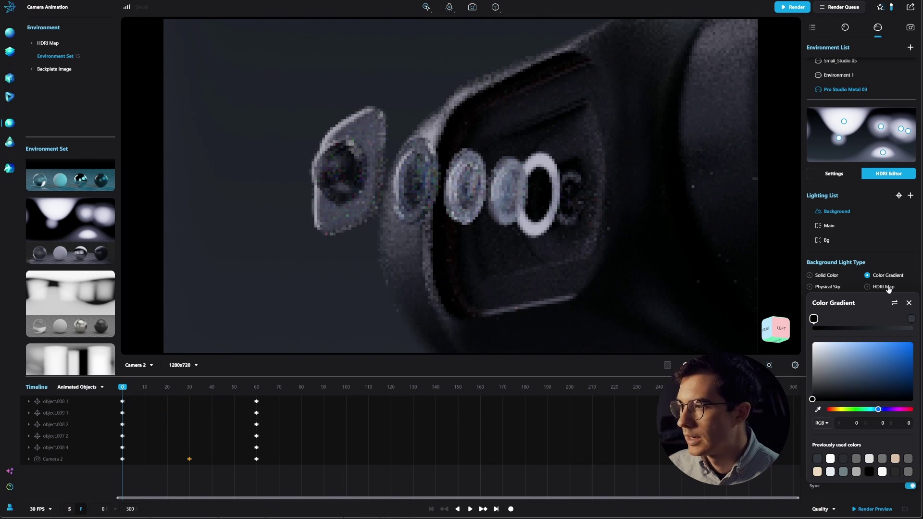
pyautogui.click(909, 302)
# Dismiss the gradient settings and scrub the animation through frame 30 to its frame-60 end pose
pyautogui.click(135, 387)
pyautogui.moveTo(135, 387); pyautogui.dragTo(190, 387)
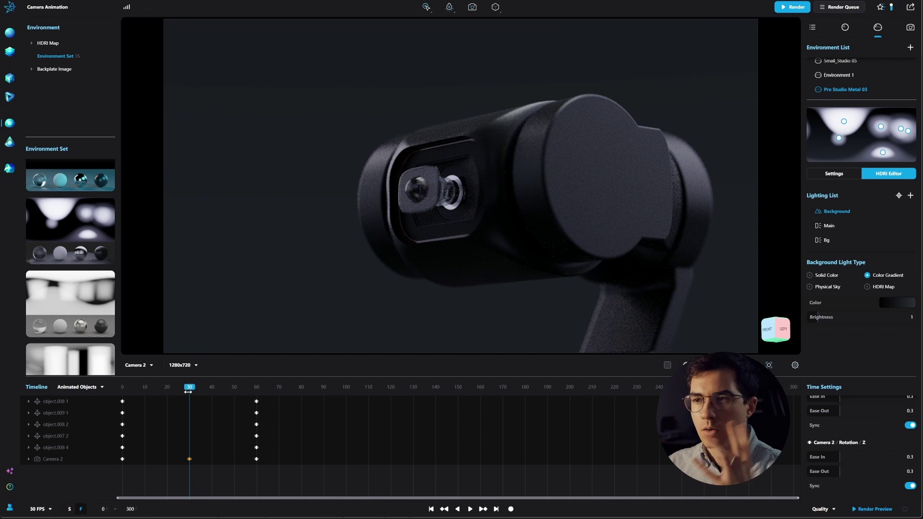
pyautogui.moveTo(195, 394); pyautogui.dragTo(256, 394)
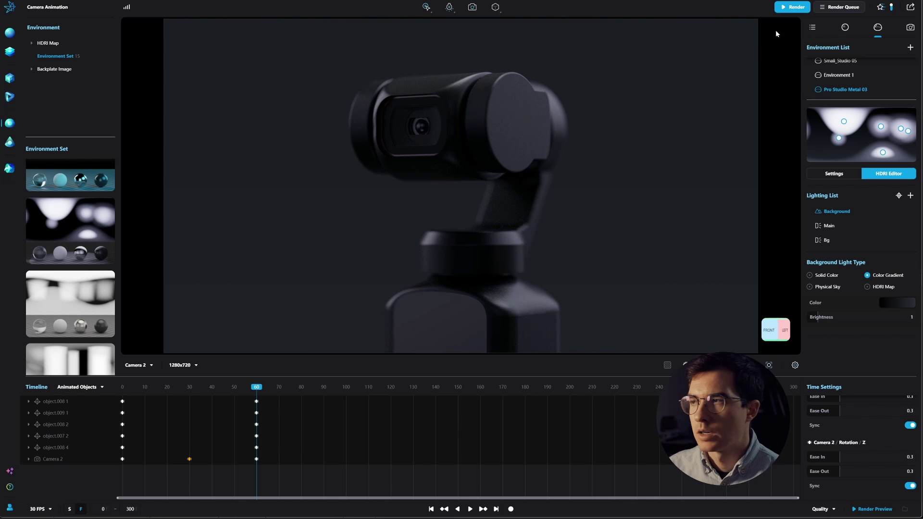
# Queue a 1920×1080 Camera 2 video render that also outputs a PNG sequence
pyautogui.click(792, 7)
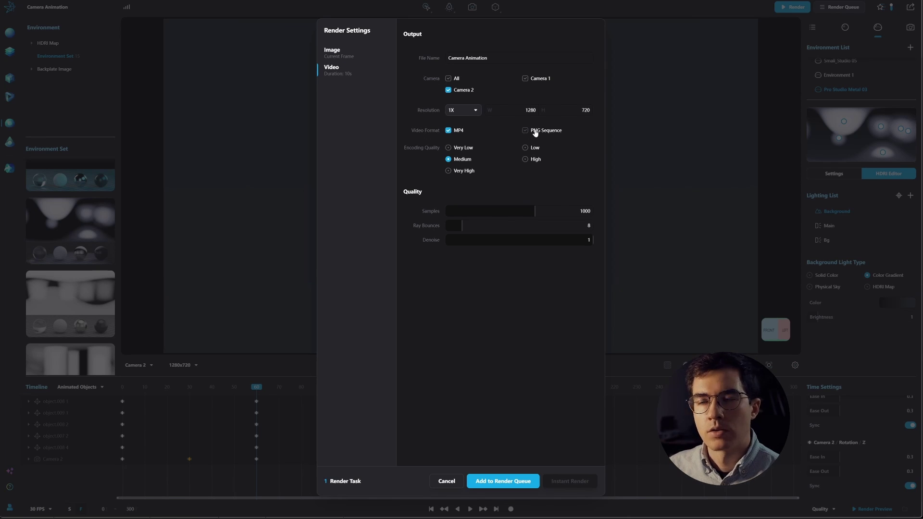
pyautogui.click(535, 133)
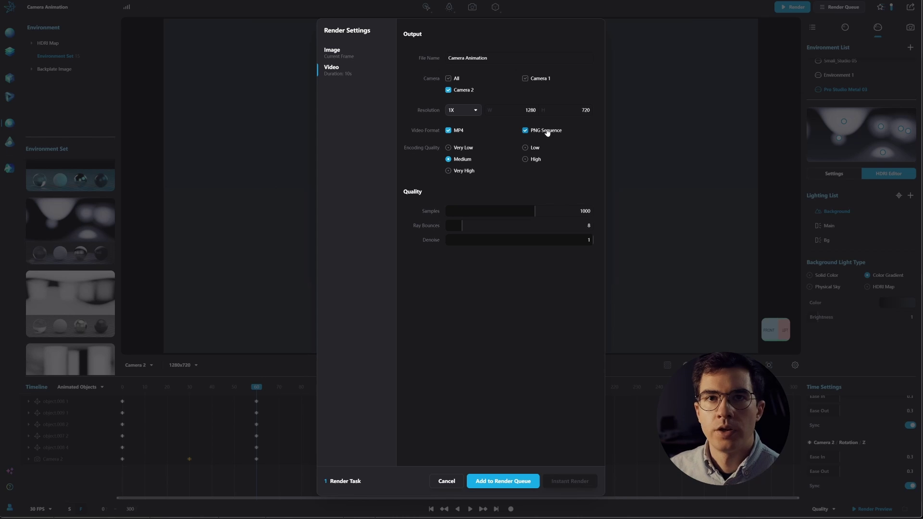
pyautogui.click(463, 111)
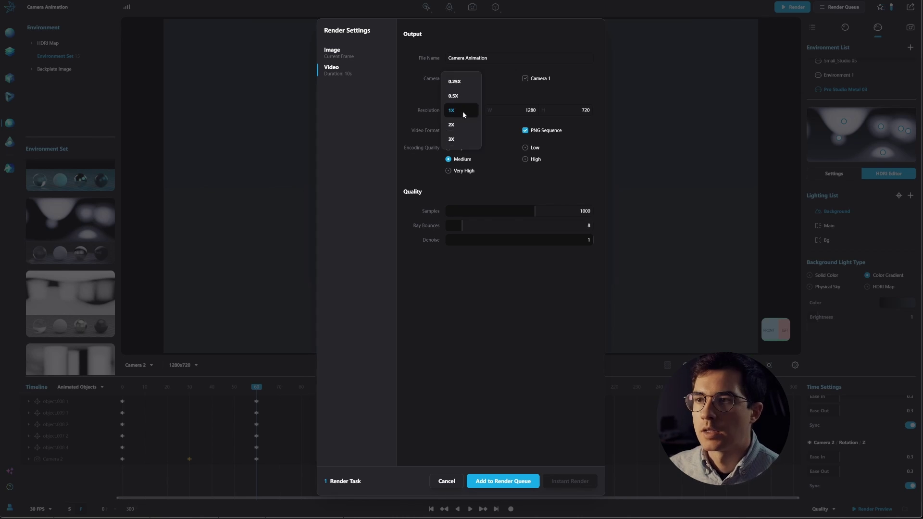
pyautogui.click(513, 108)
pyautogui.write('1920')
pyautogui.press('Tab')
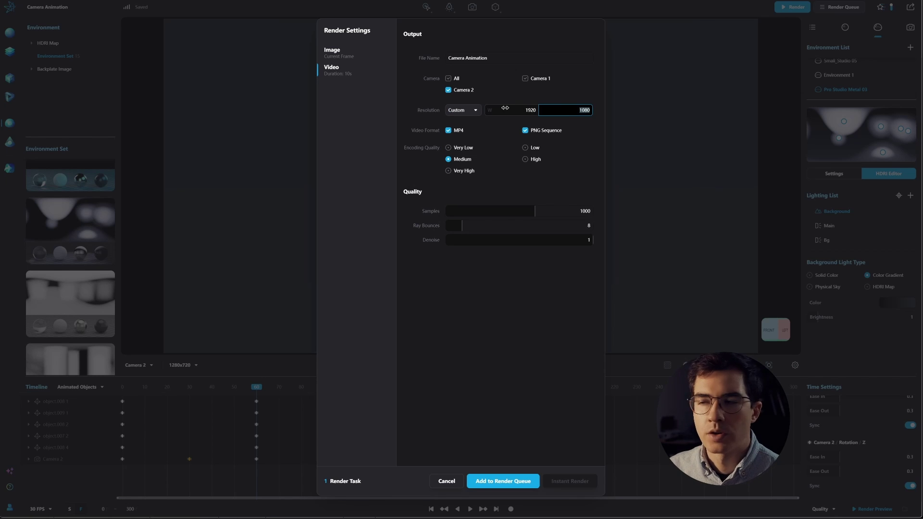
pyautogui.click(503, 481)
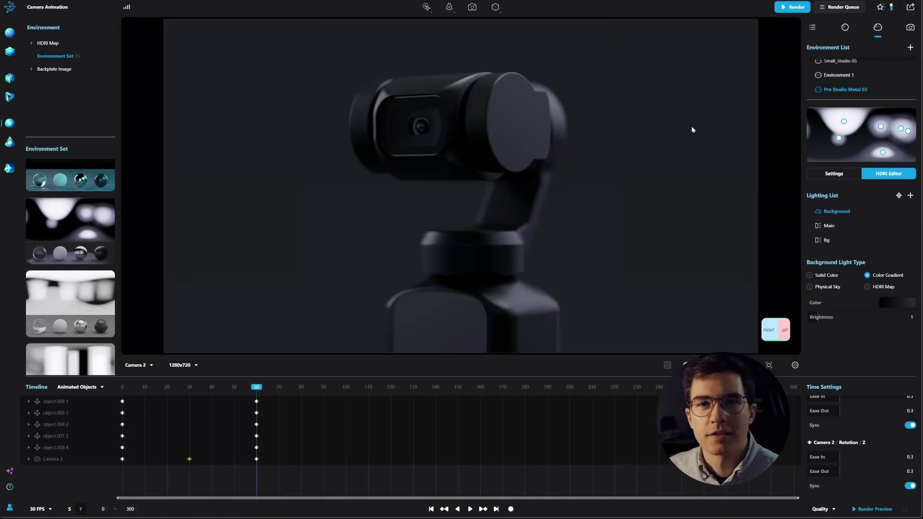